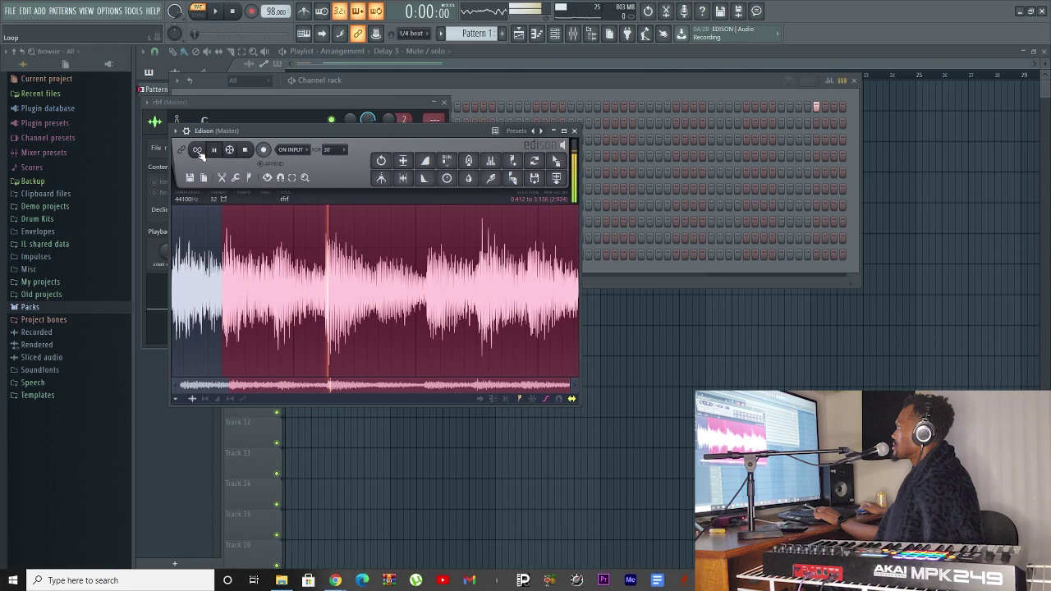
- Scroll up the playlist to bring the rfrf_2 audio clips on Track 3 into view
scroll(205, 238, up, 2)
scroll(209, 240, up, 2)
scroll(211, 240, up, 2)
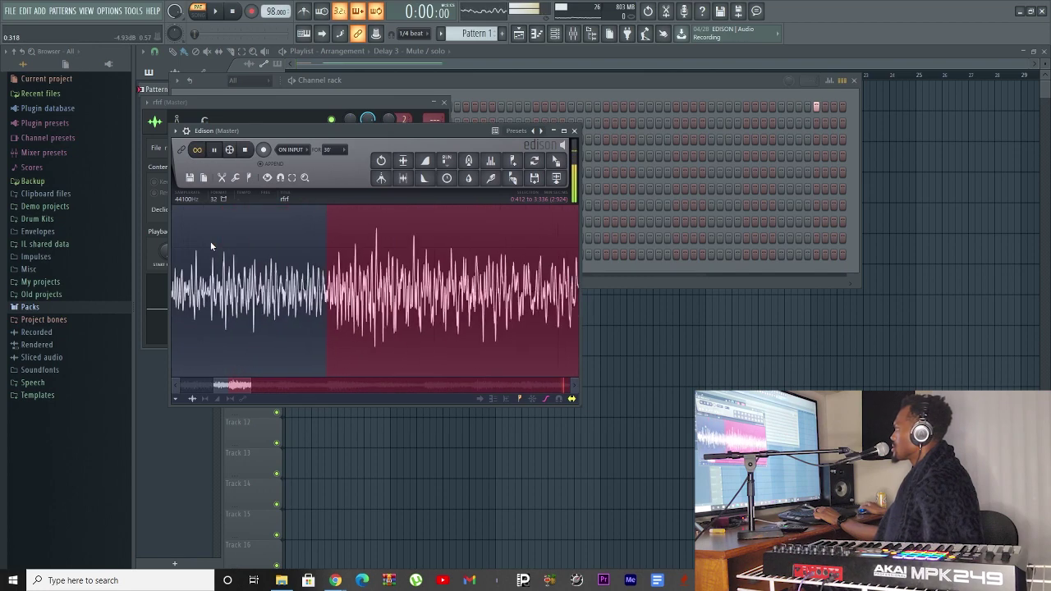
scroll(210, 240, up, 2)
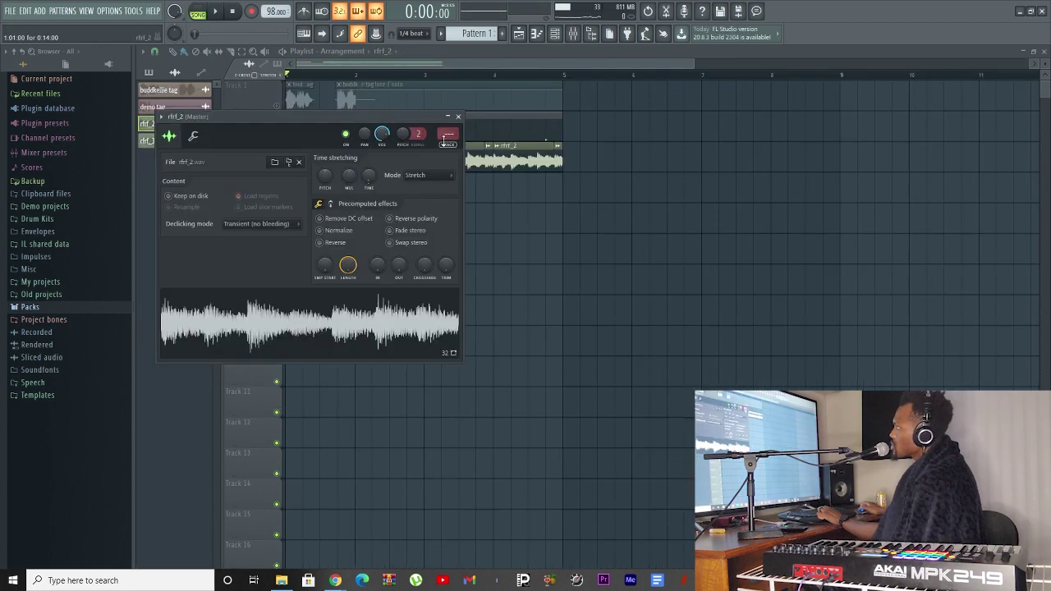
- Set the HalfTime effect's rate to 1/2 on the rfrf_2 mixer track
key(F9)
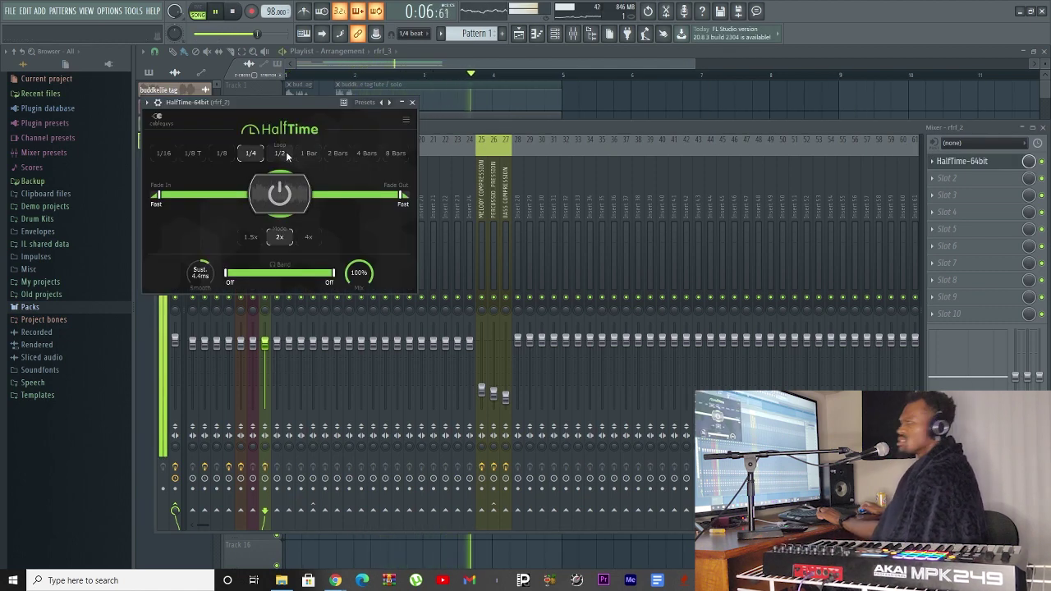
click(282, 155)
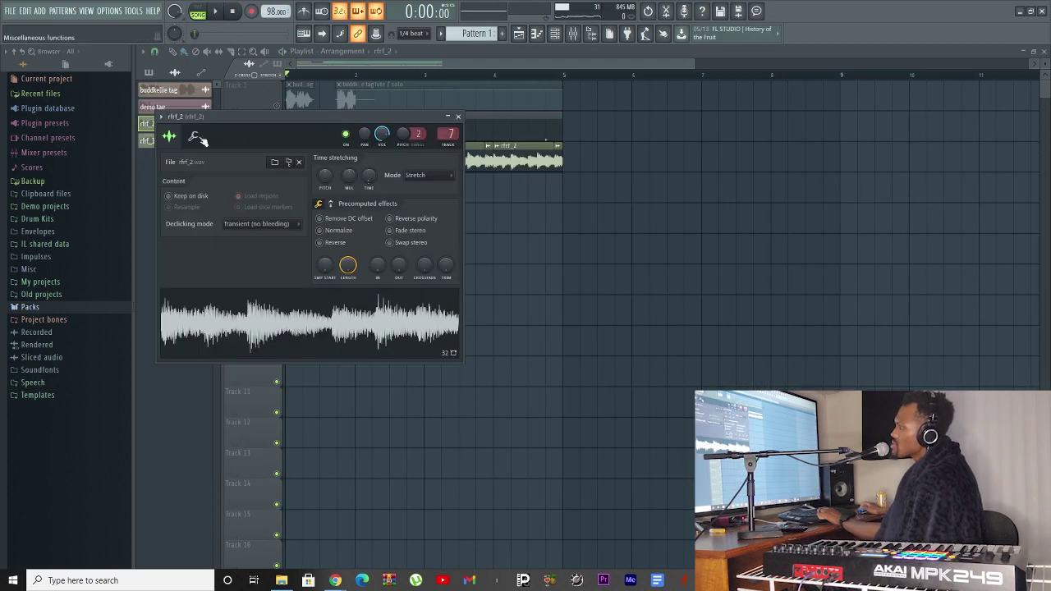
key(Escape)
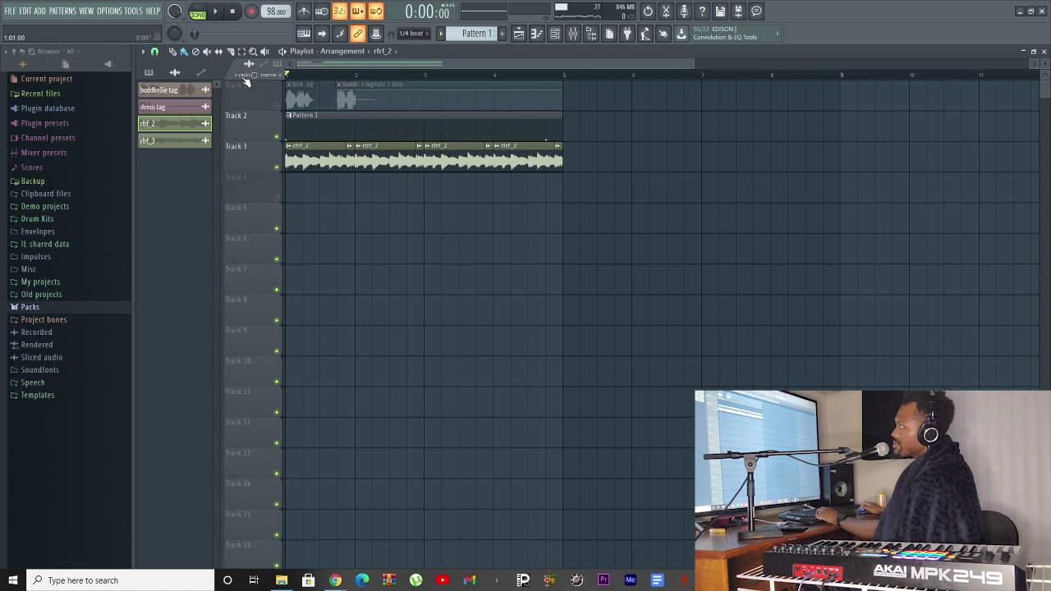
- Load Vinyl into the next mixer slot and set its era to 1970
click(575, 34)
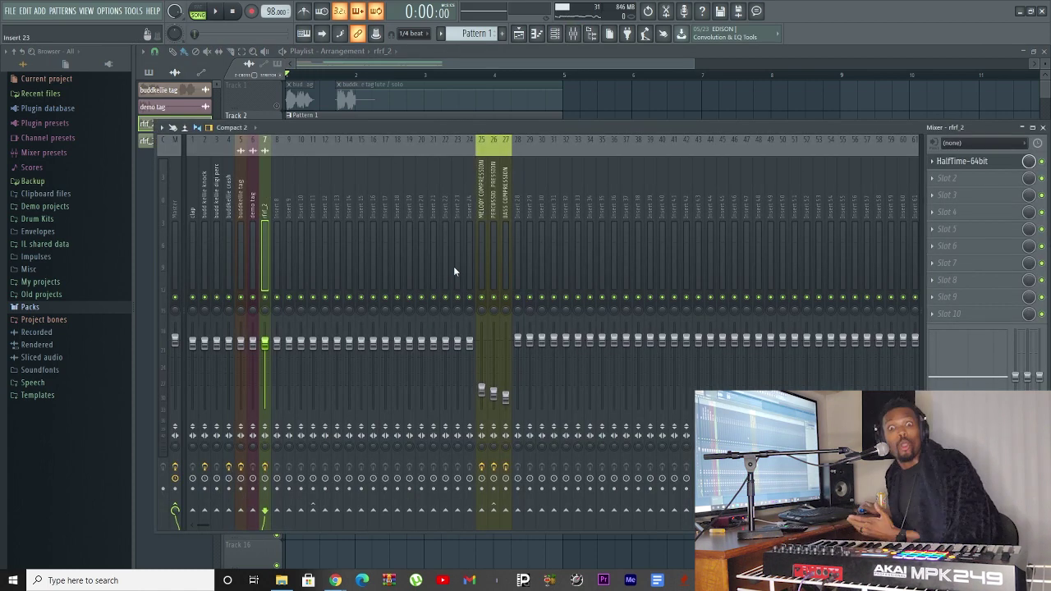
click(947, 178)
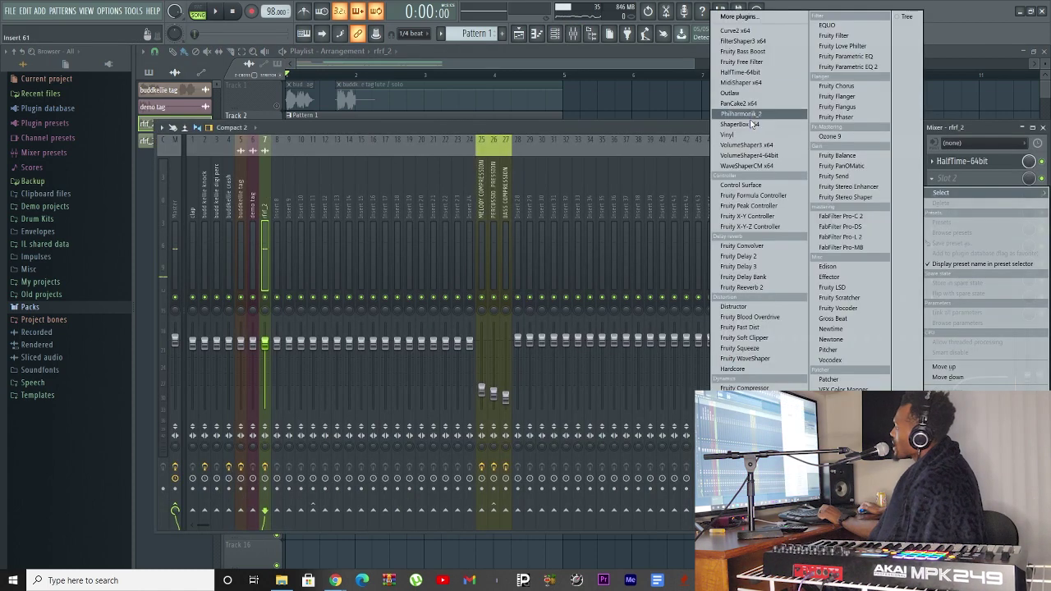
click(749, 137)
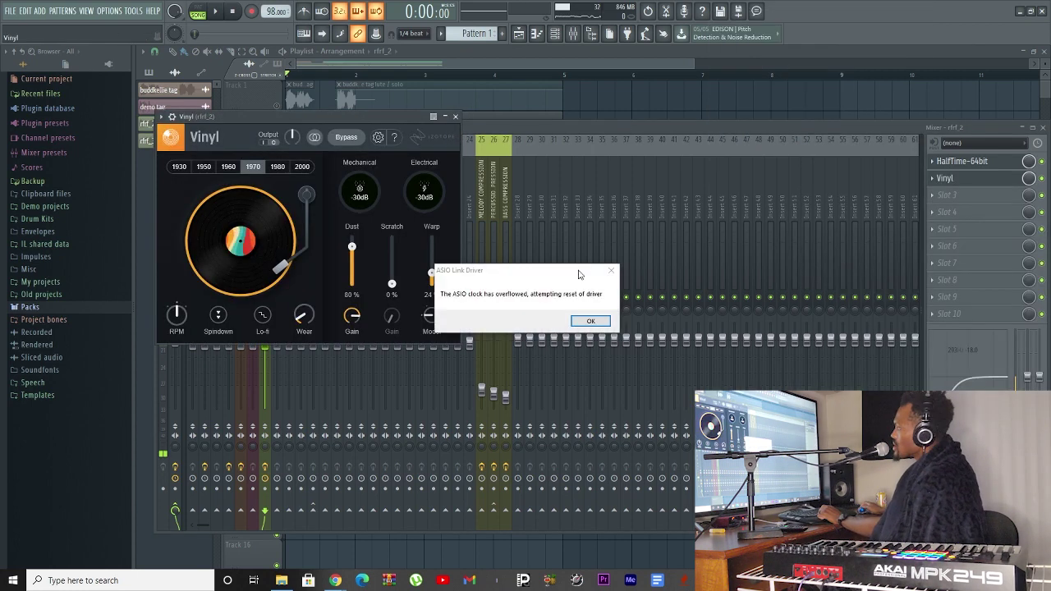
click(593, 317)
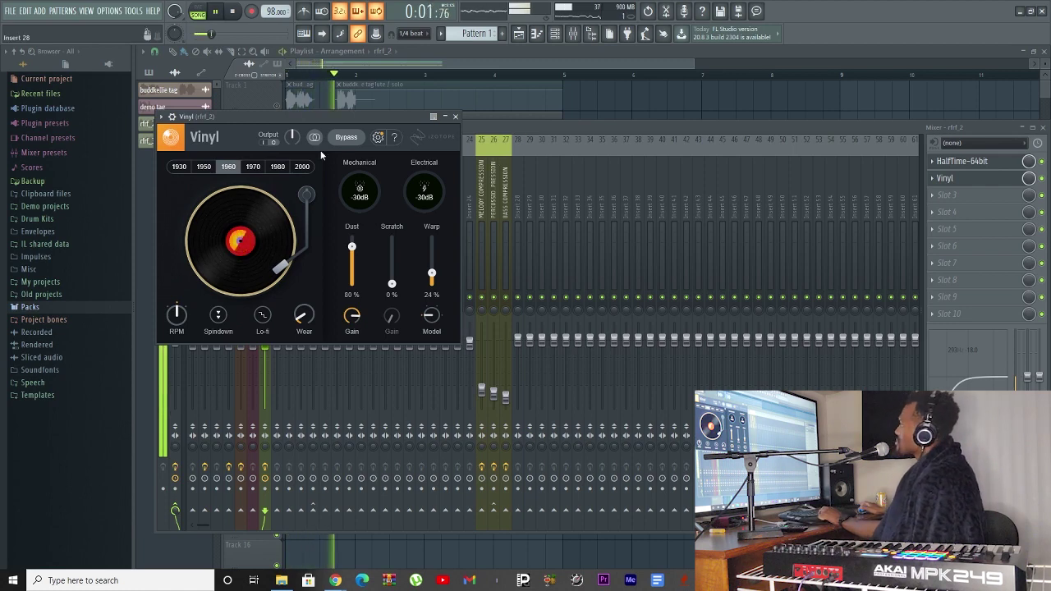
click(277, 167)
click(303, 166)
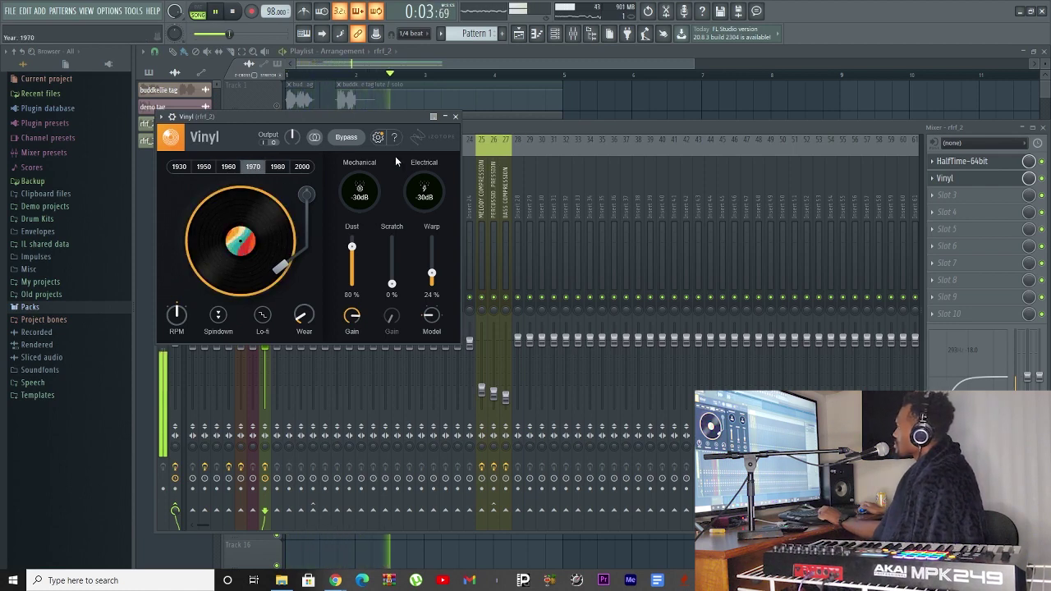
- Open the BuddKellie knock notes and show the Drum Kits folder contents
click(519, 35)
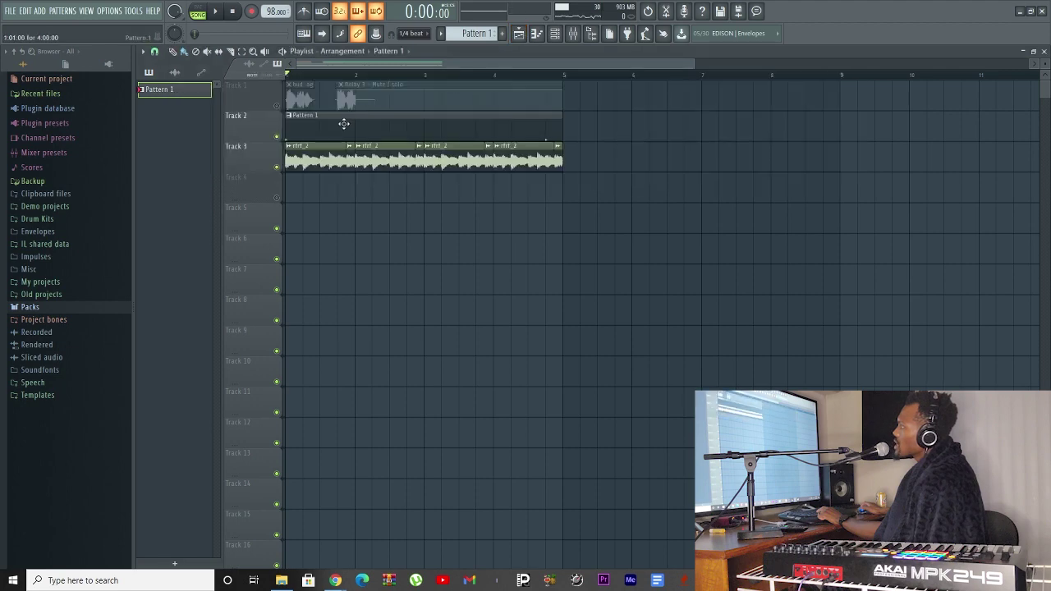
double_click(310, 130)
key(F6)
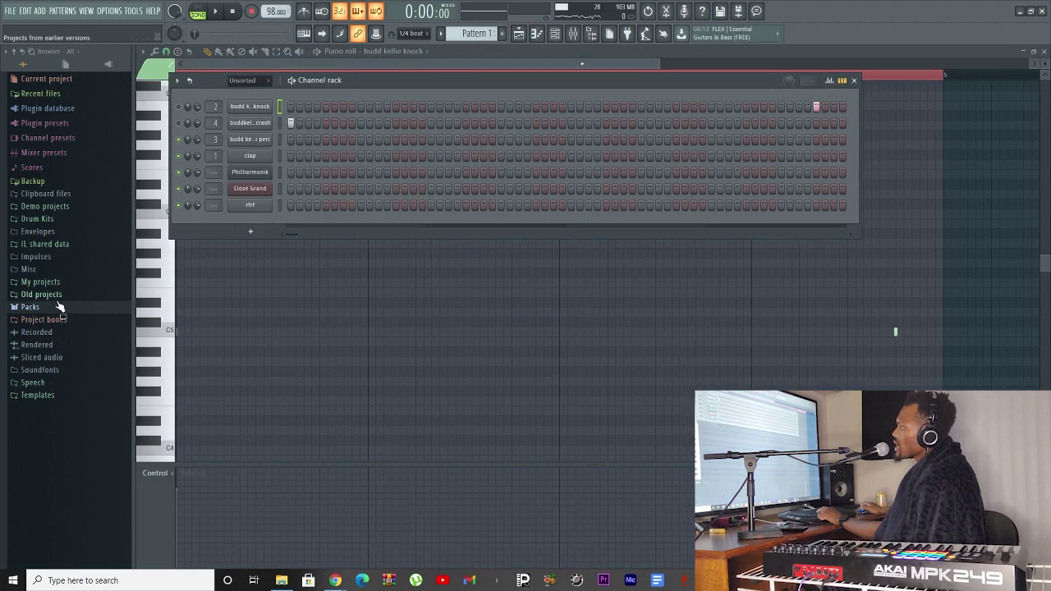
click(38, 219)
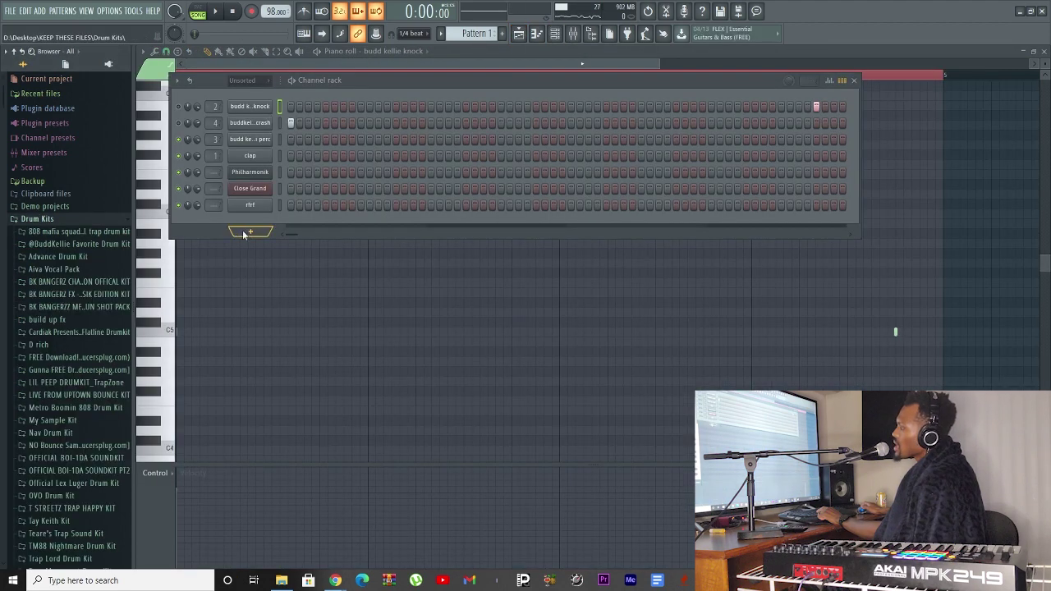
- Add an FL Keys channel to the channel rack and audition it with playback
click(248, 232)
click(259, 258)
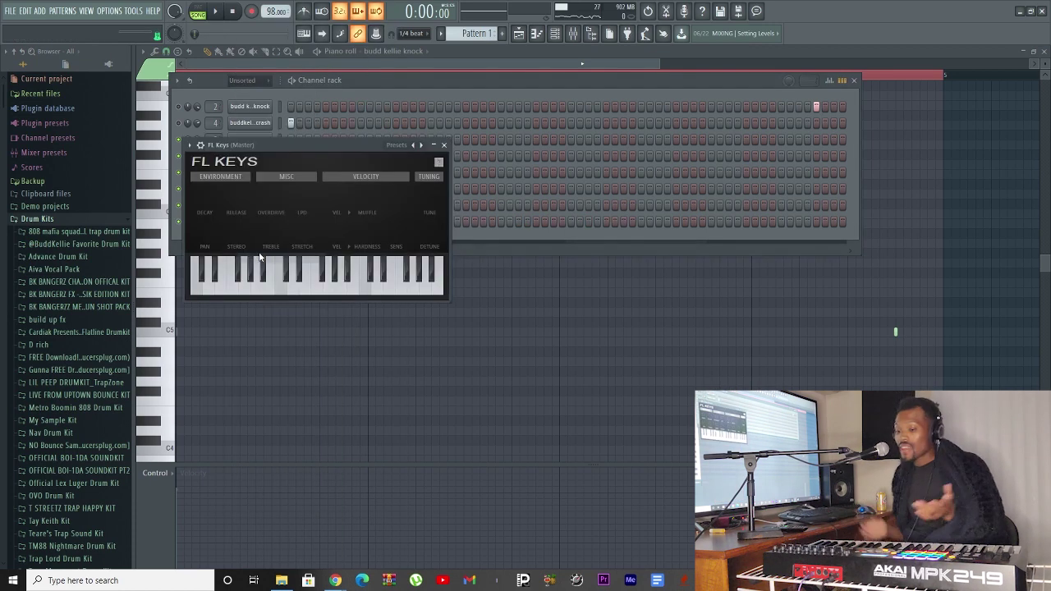
key(space)
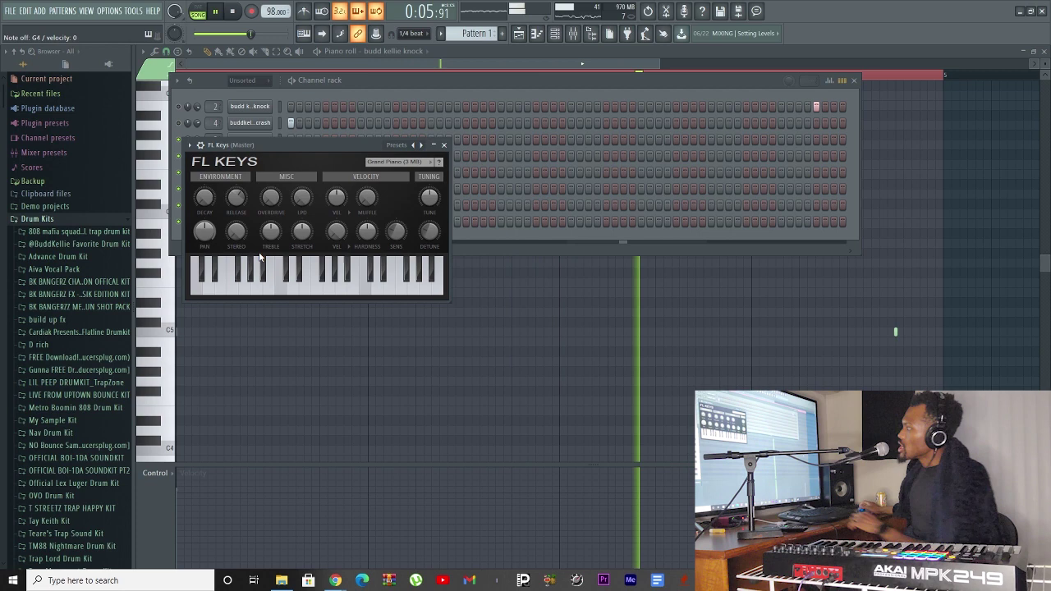
key(space)
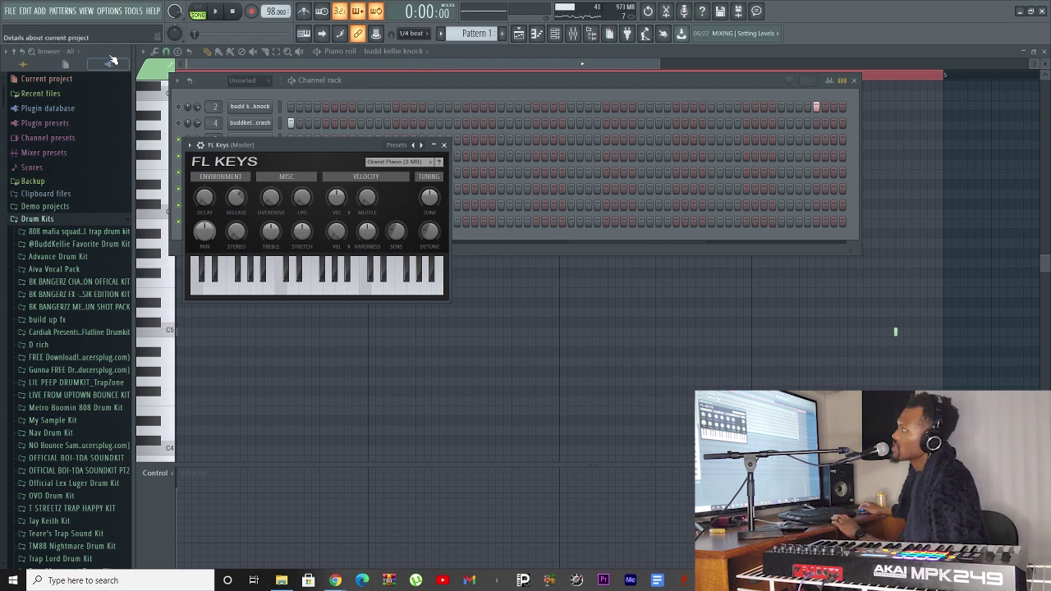
click(110, 11)
- Program six clap hits across the bar while the 808 pattern plays
click(123, 46)
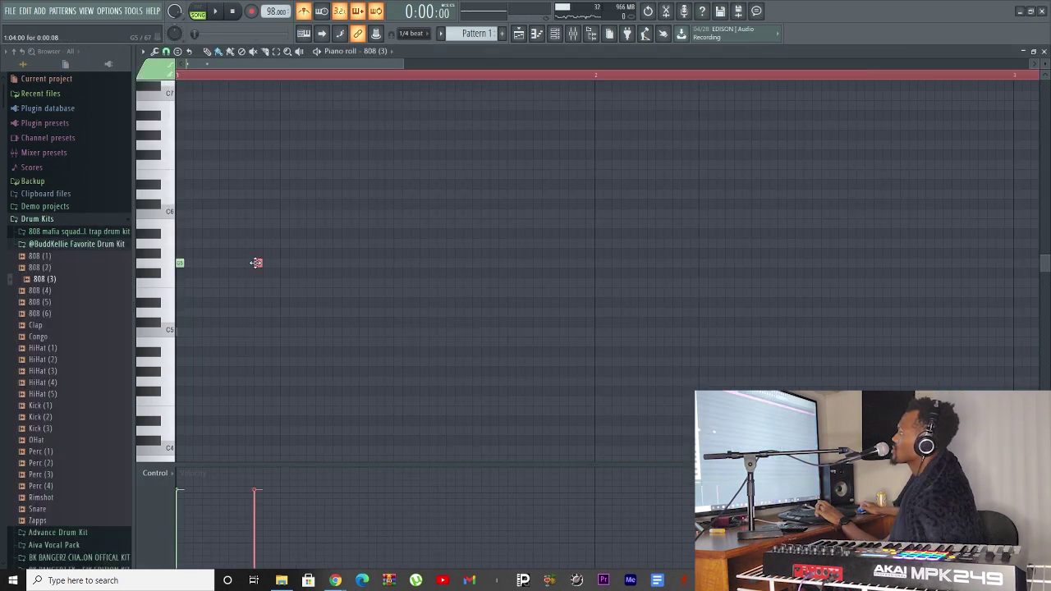
key(space)
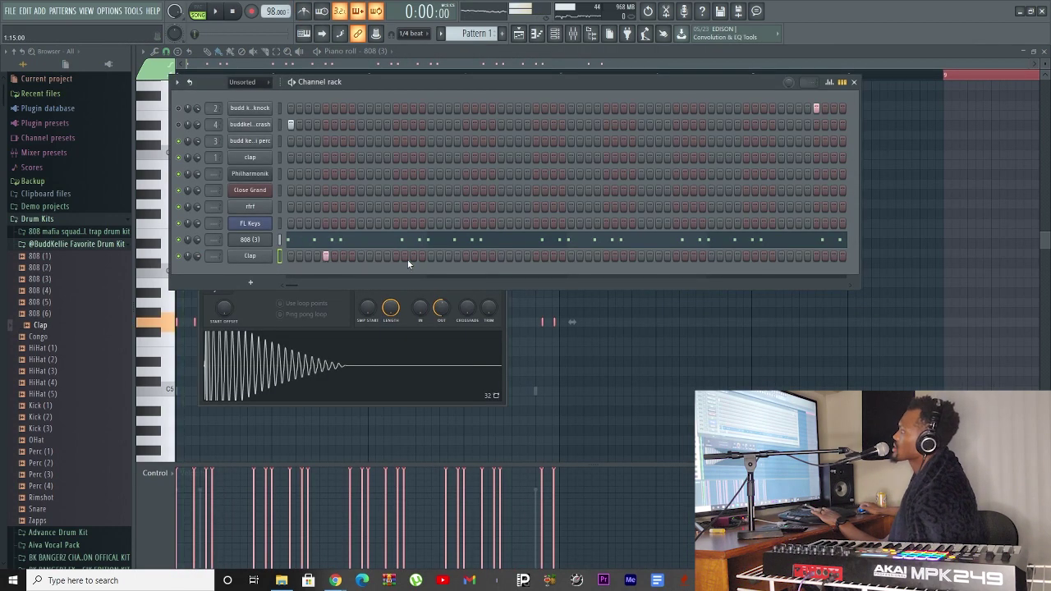
click(466, 255)
click(536, 255)
key(space)
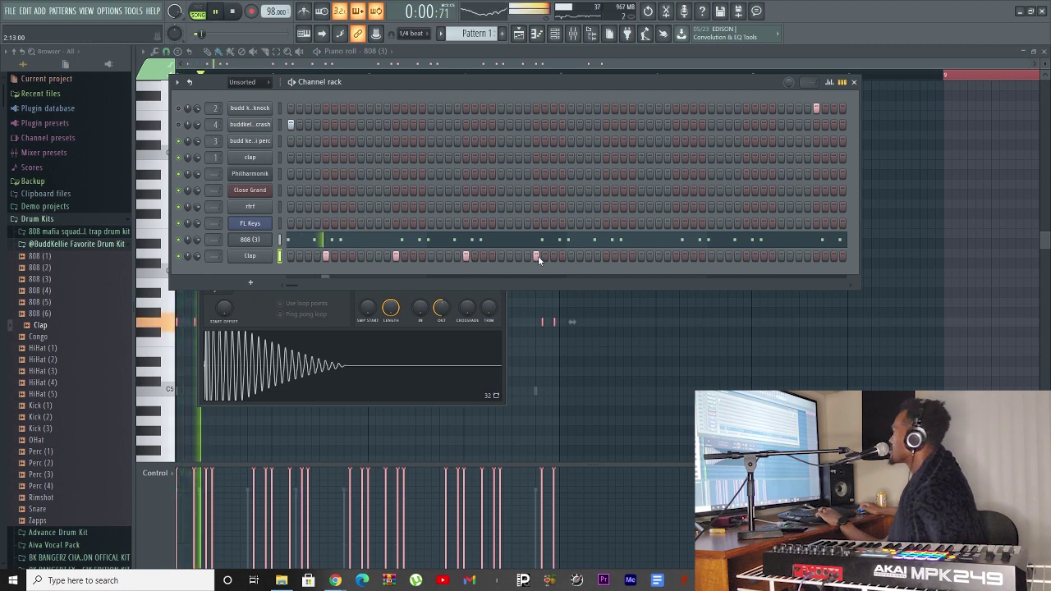
click(605, 255)
click(676, 255)
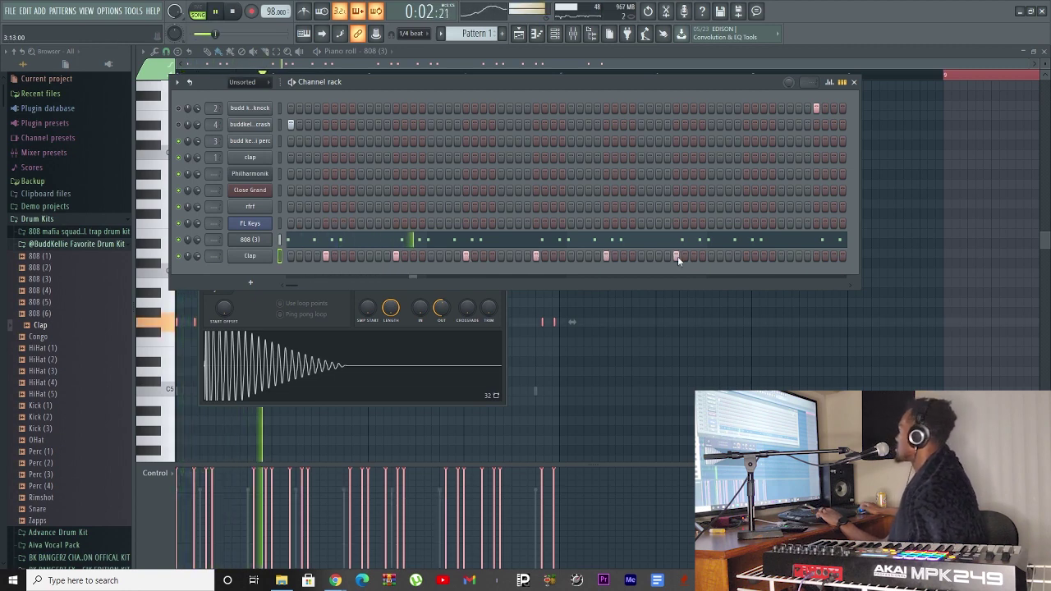
click(746, 256)
click(816, 256)
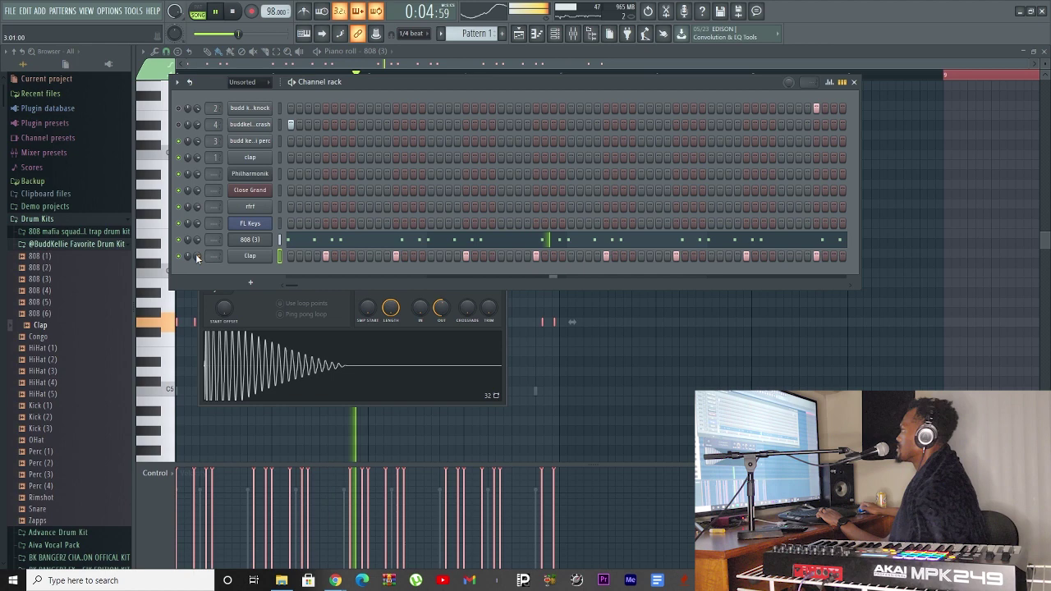
- Add five snare hits along the pattern, ending in a snare roll
scroll(312, 273, left, 2)
key(space)
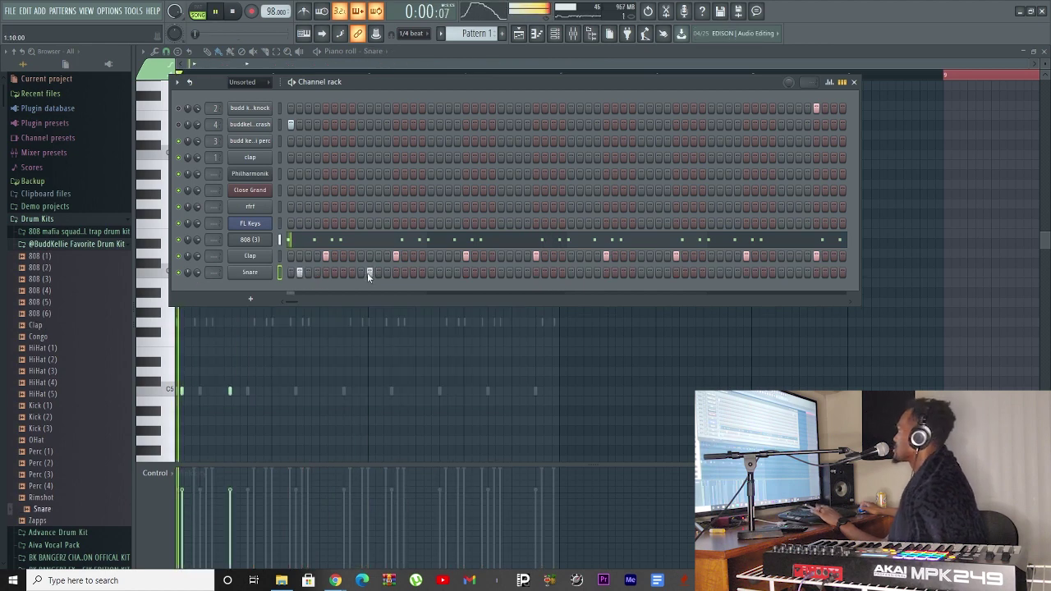
click(369, 274)
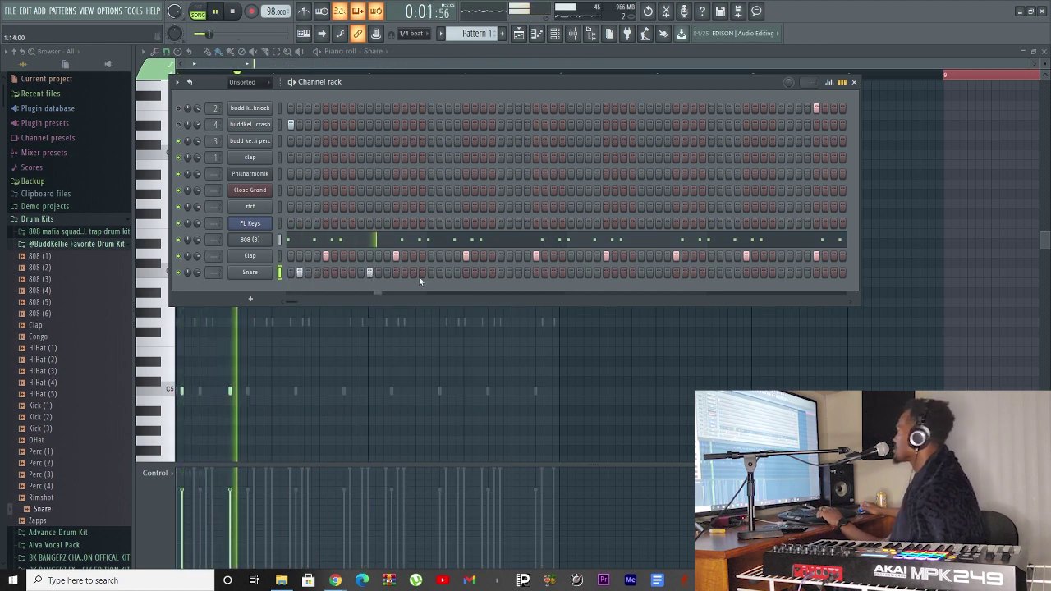
click(439, 274)
click(509, 274)
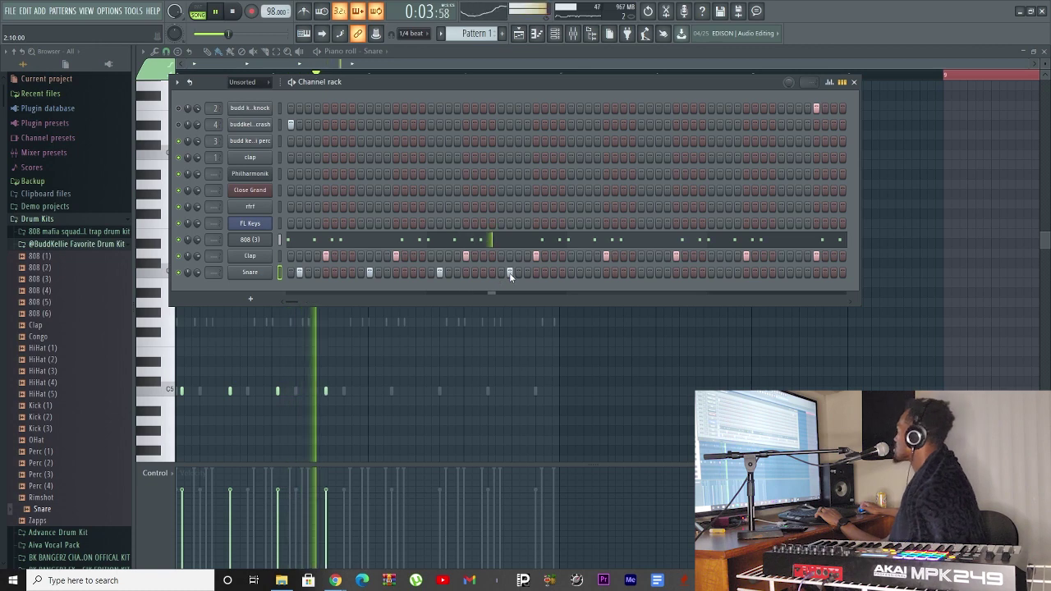
click(579, 274)
click(649, 273)
key(F6)
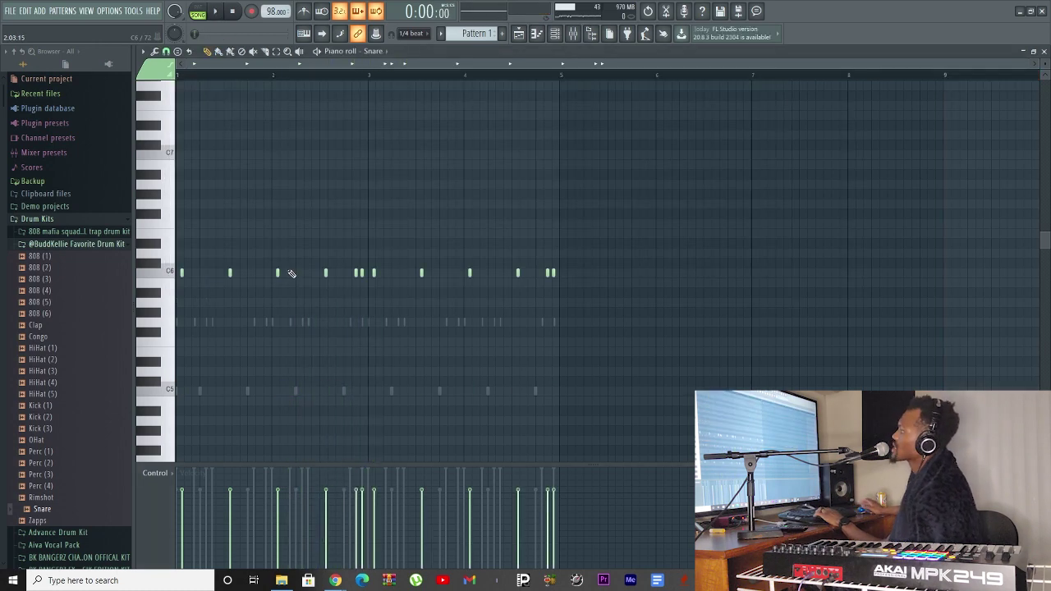
- Add the OHat sample as a normalized channel with an open hat hit
click(556, 33)
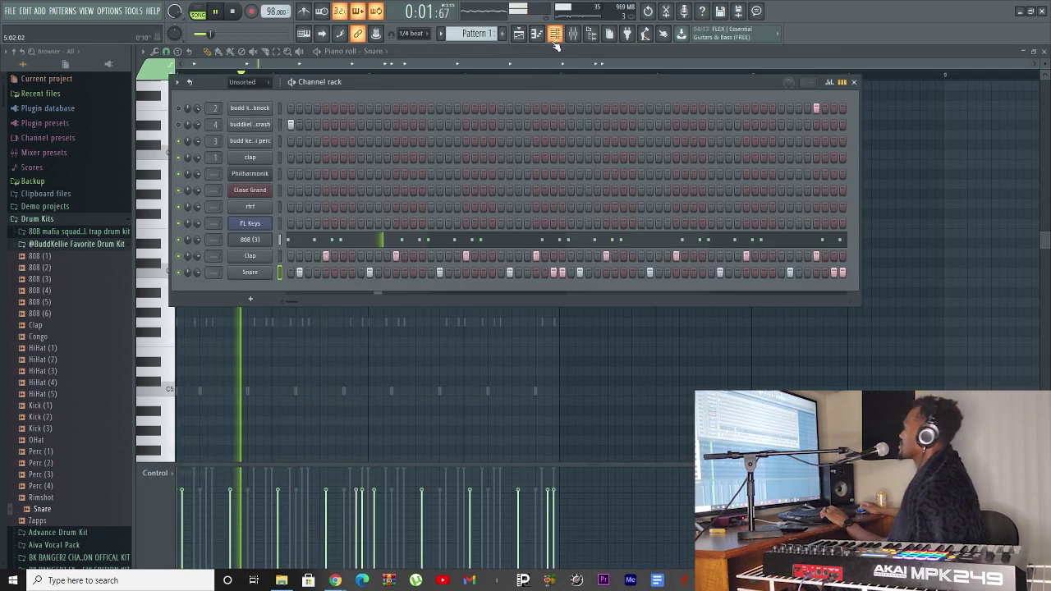
right_click(274, 272)
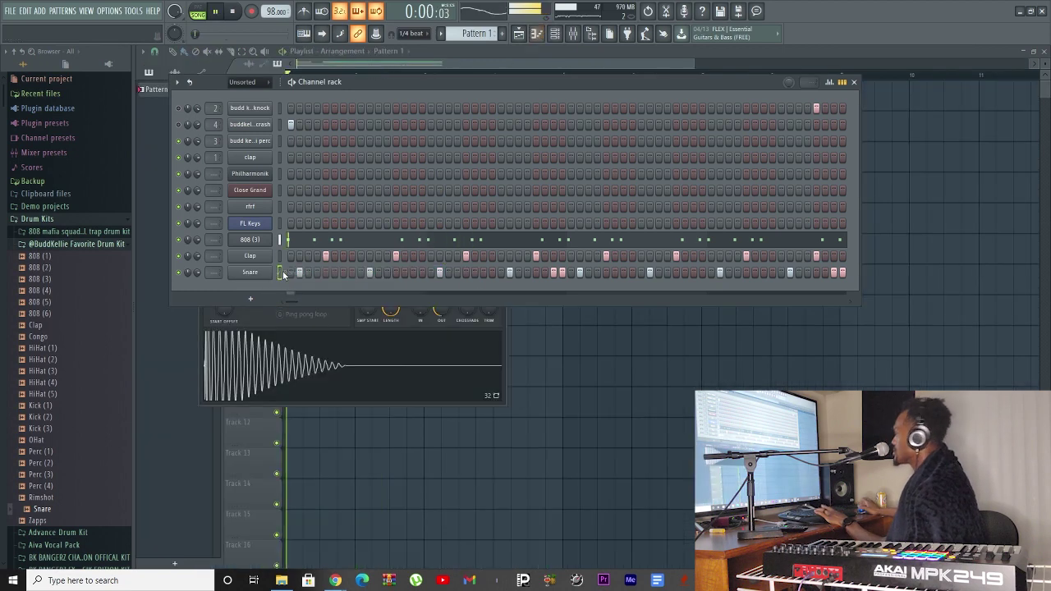
drag(36, 439, 506, 368)
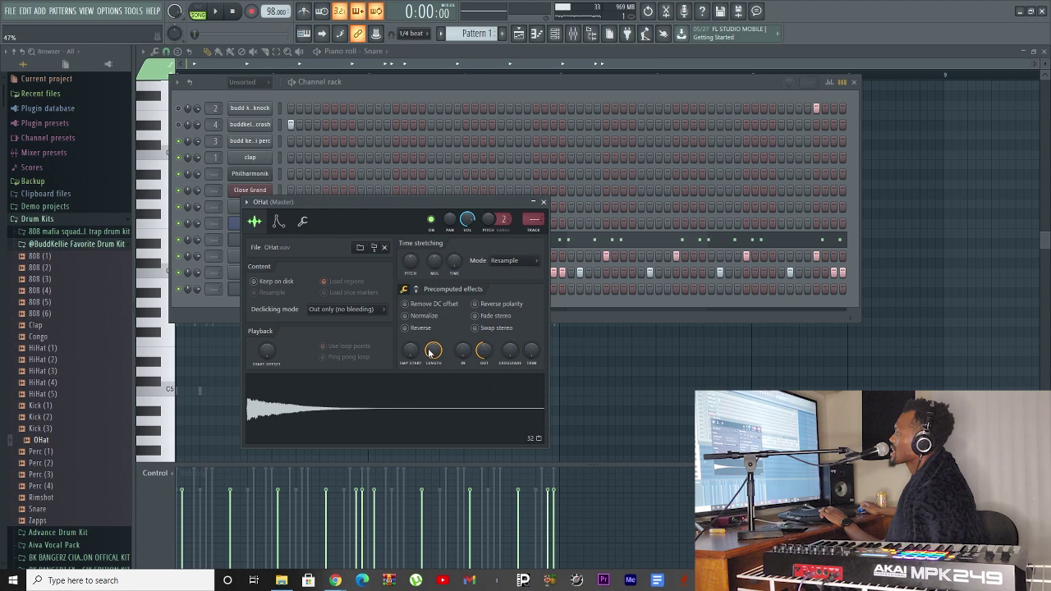
click(423, 316)
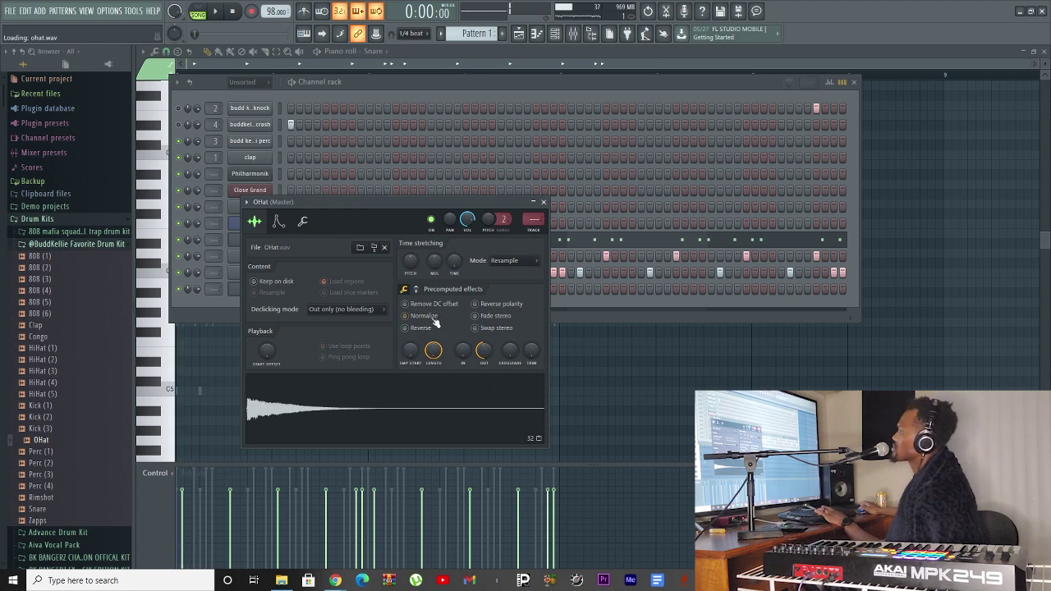
key(space)
click(535, 79)
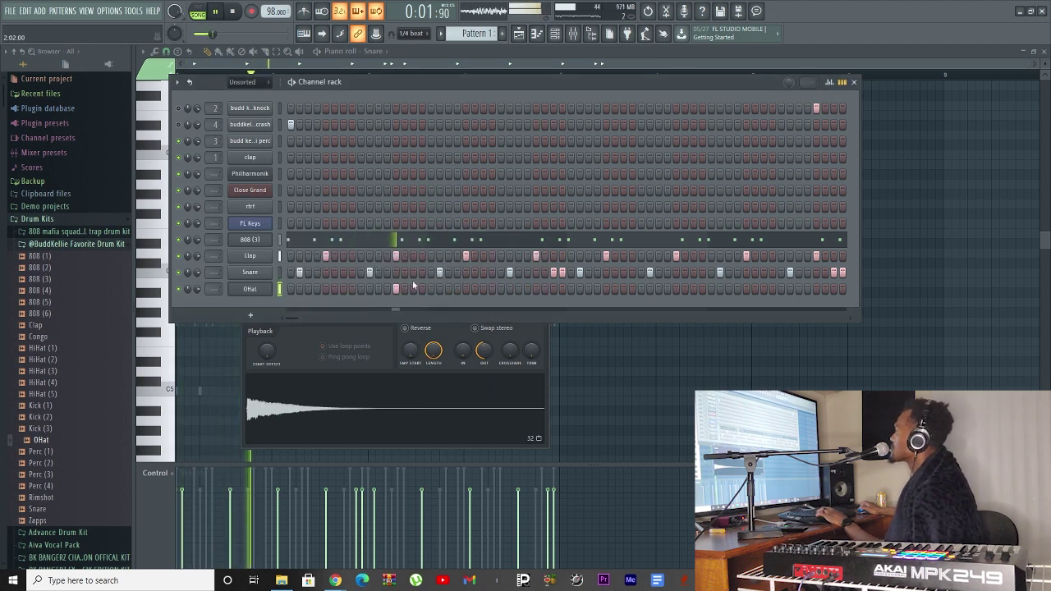
click(370, 289)
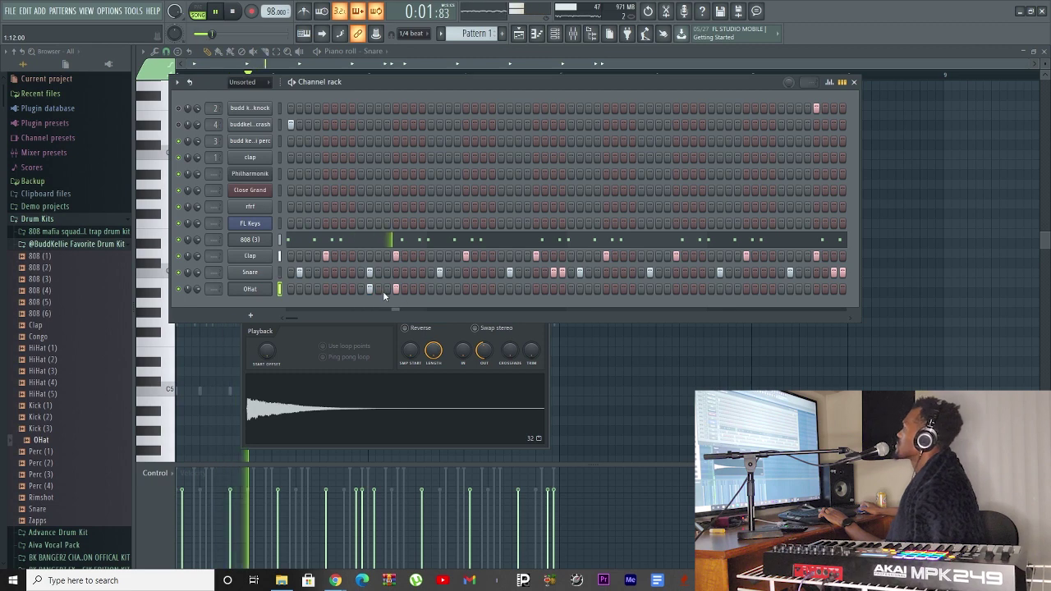
- Add a HiHat (4) channel and draw five hi-hat notes on C5
drag(289, 304, 846, 305)
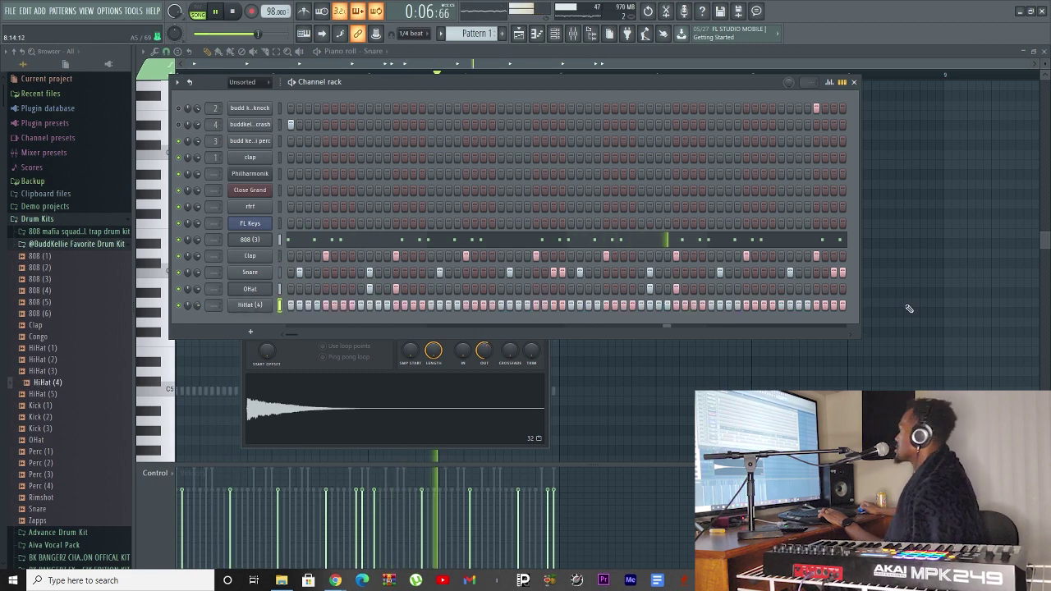
key(space)
key(F7)
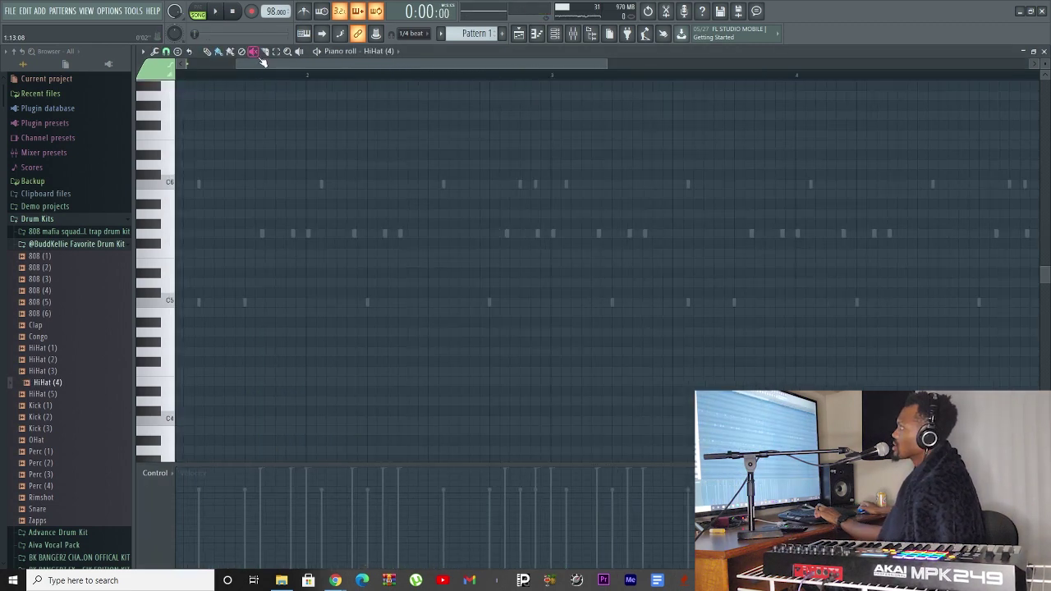
scroll(261, 62, up, 3)
key(space)
click(211, 303)
click(247, 303)
click(281, 302)
click(352, 302)
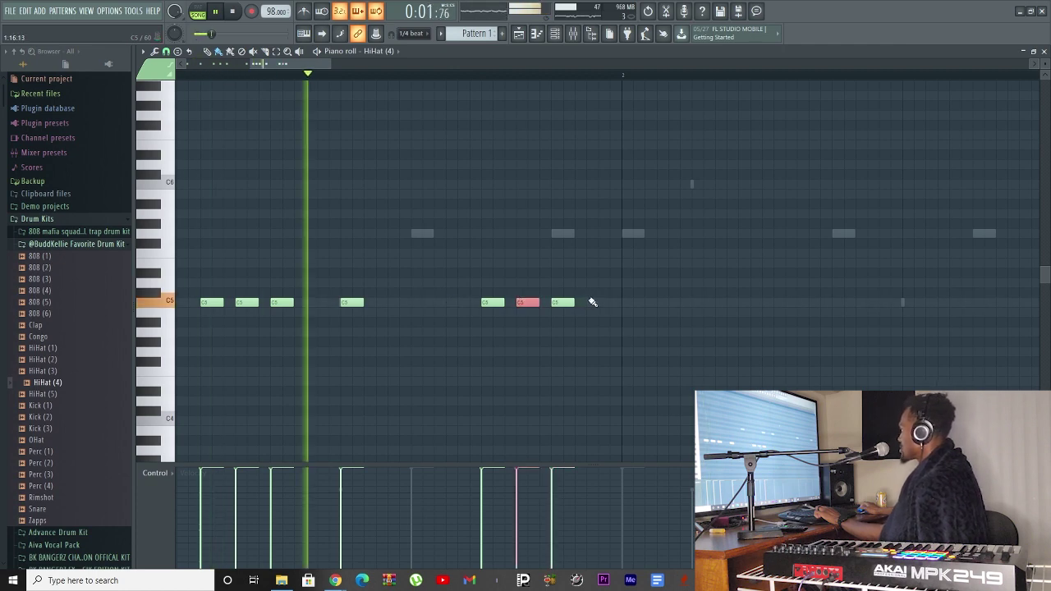
click(598, 302)
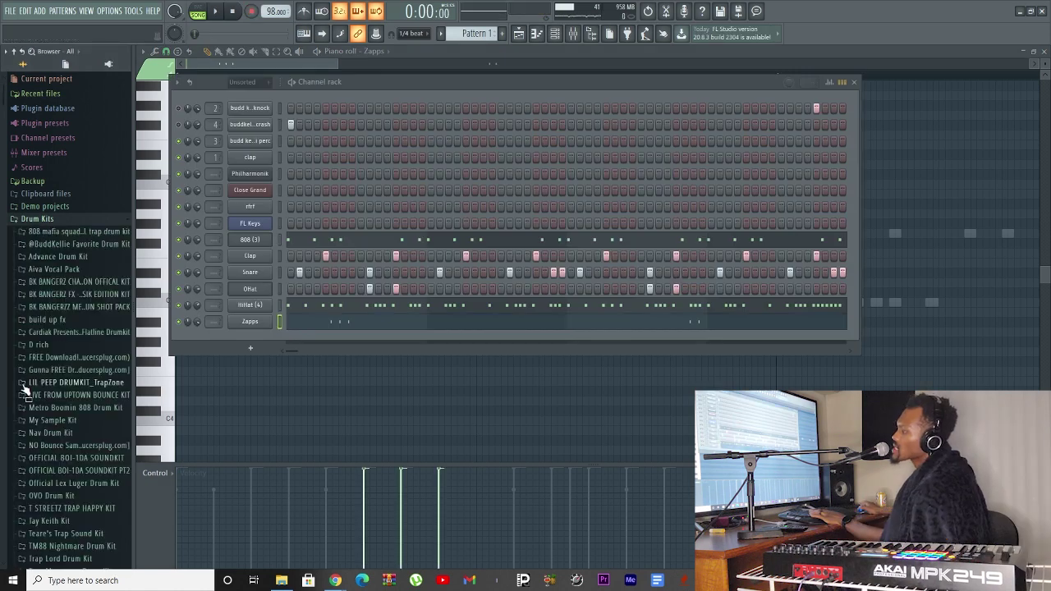
- Add Clave 808 from the Wooden folder and edit its notes around bars 2–3
scroll(24, 391, down, 10)
click(41, 415)
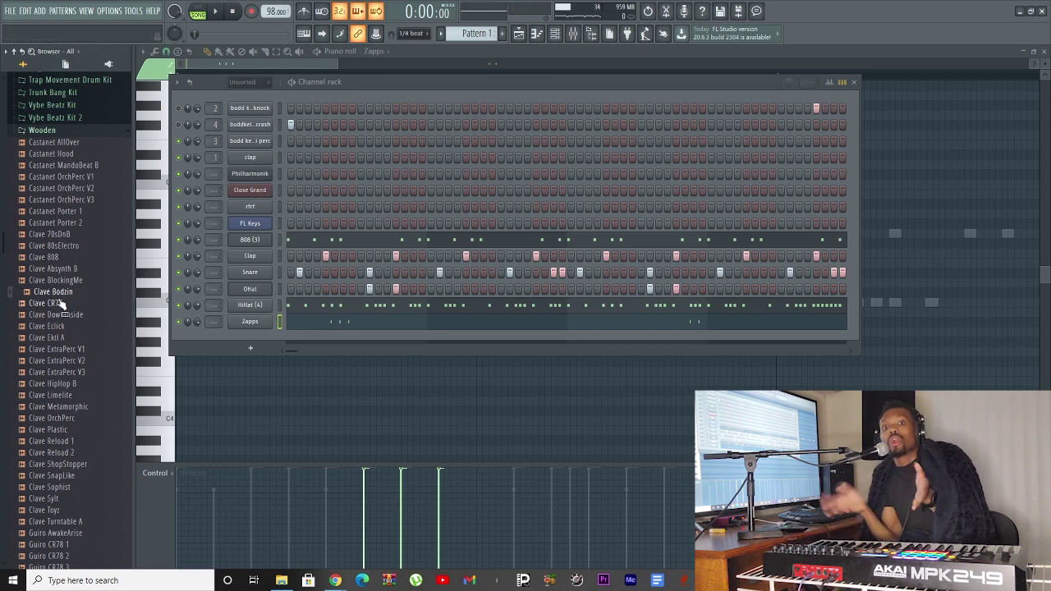
drag(43, 257, 247, 335)
right_click(250, 338)
click(304, 341)
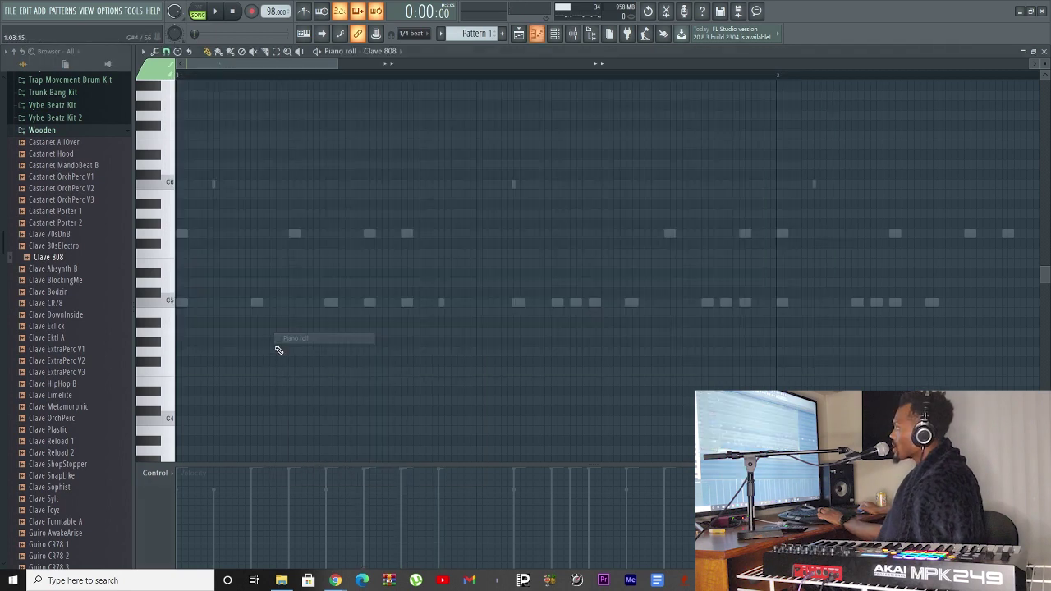
drag(572, 153, 711, 324)
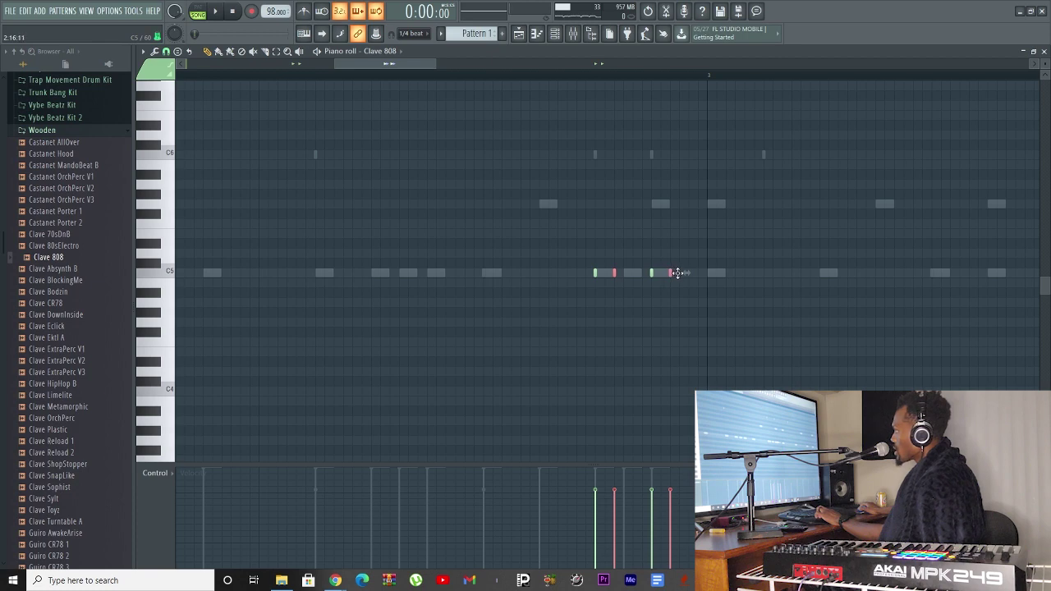
key(space)
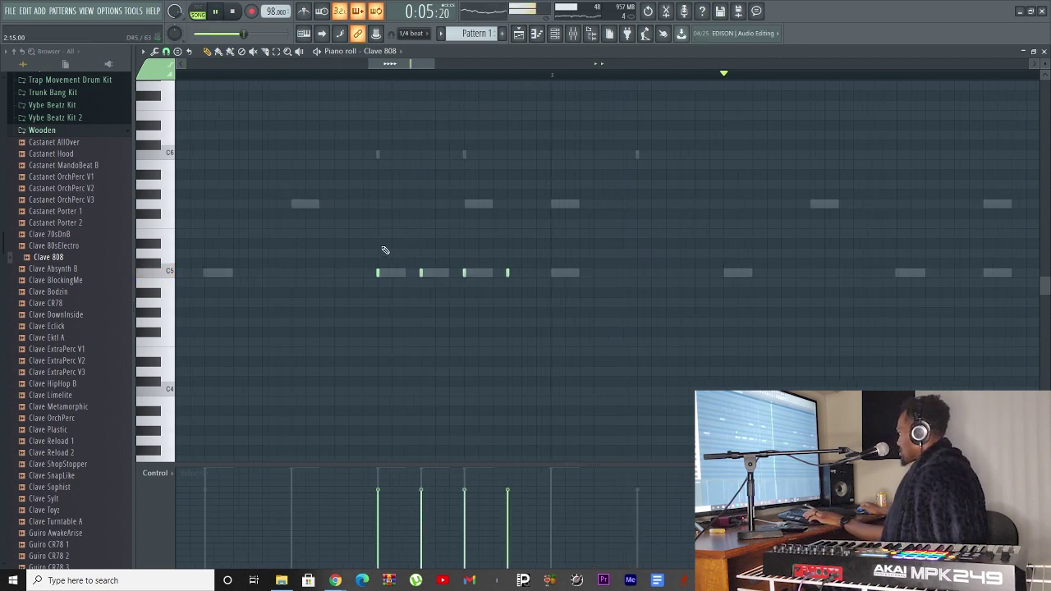
key(F5)
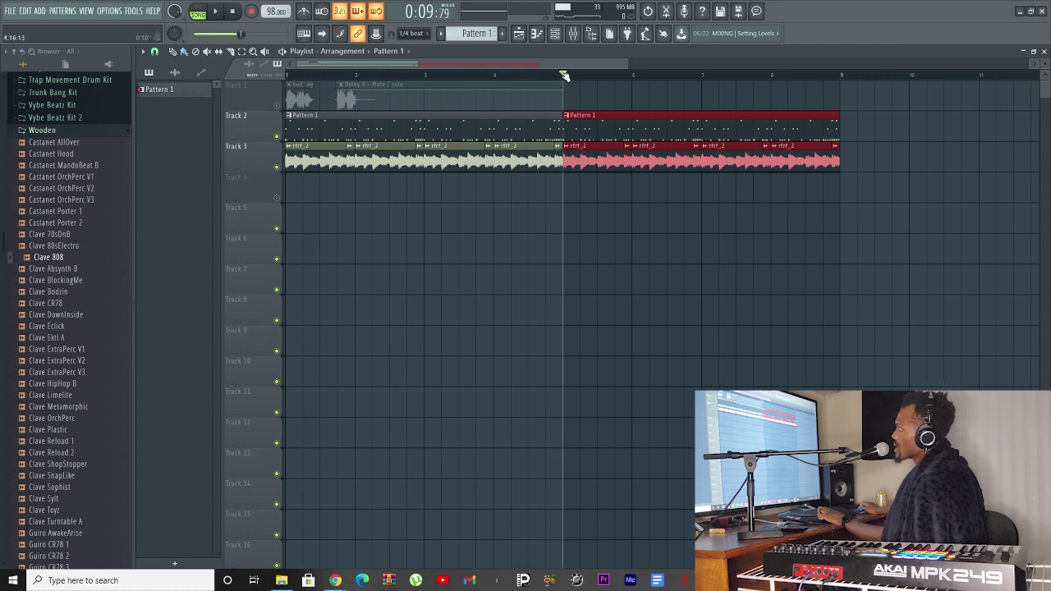
- Create a HalfTime on/off automation clip and reshape it on Track 4
click(573, 34)
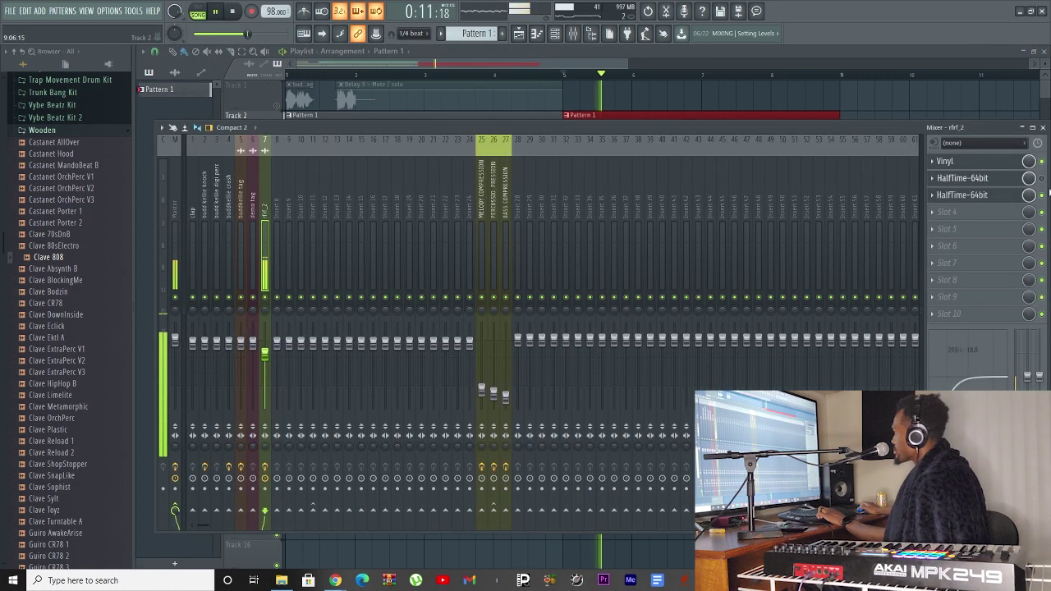
right_click(1042, 195)
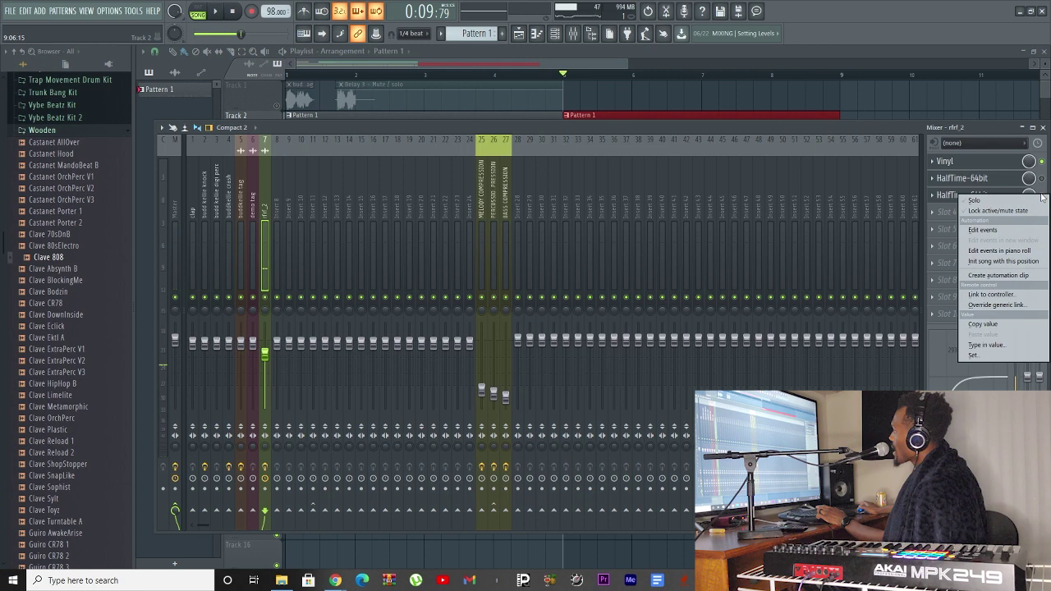
click(995, 275)
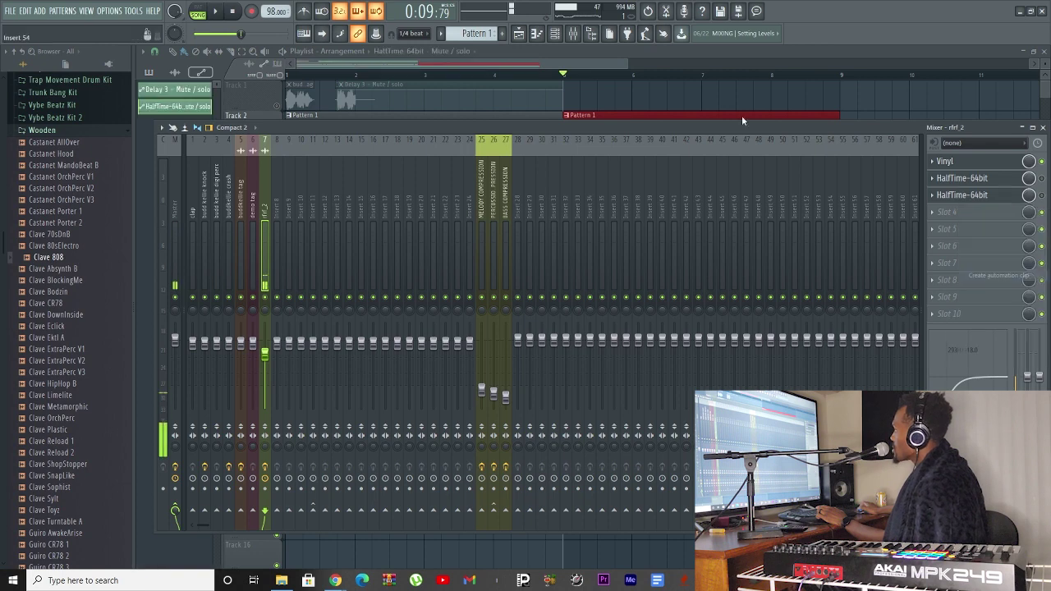
click(617, 61)
drag(368, 197, 278, 164)
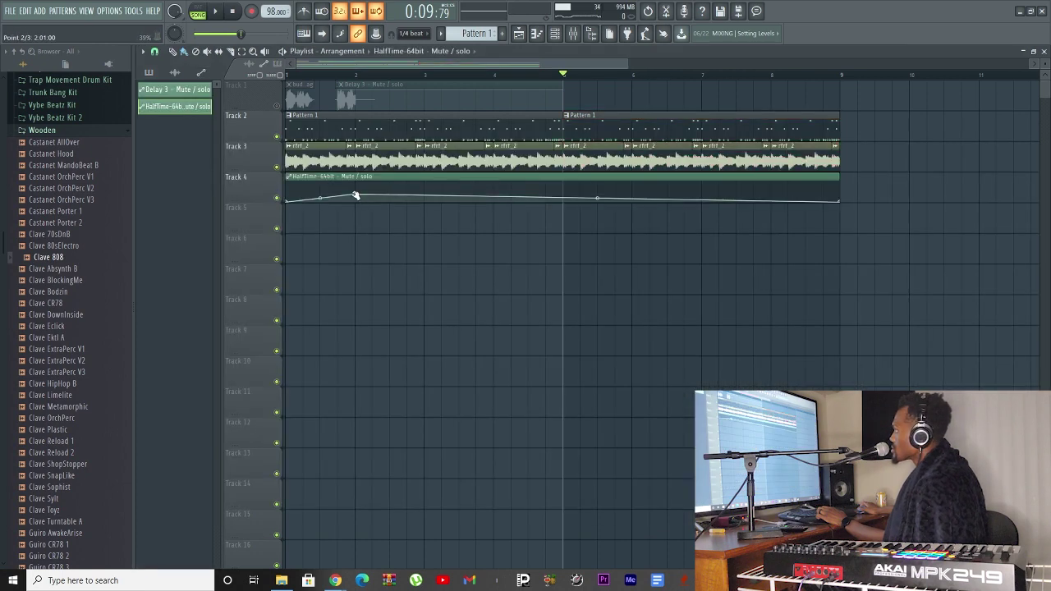
- Revisit the HalfTime slot options in the mixer and play the arrangement from the start
key(F9)
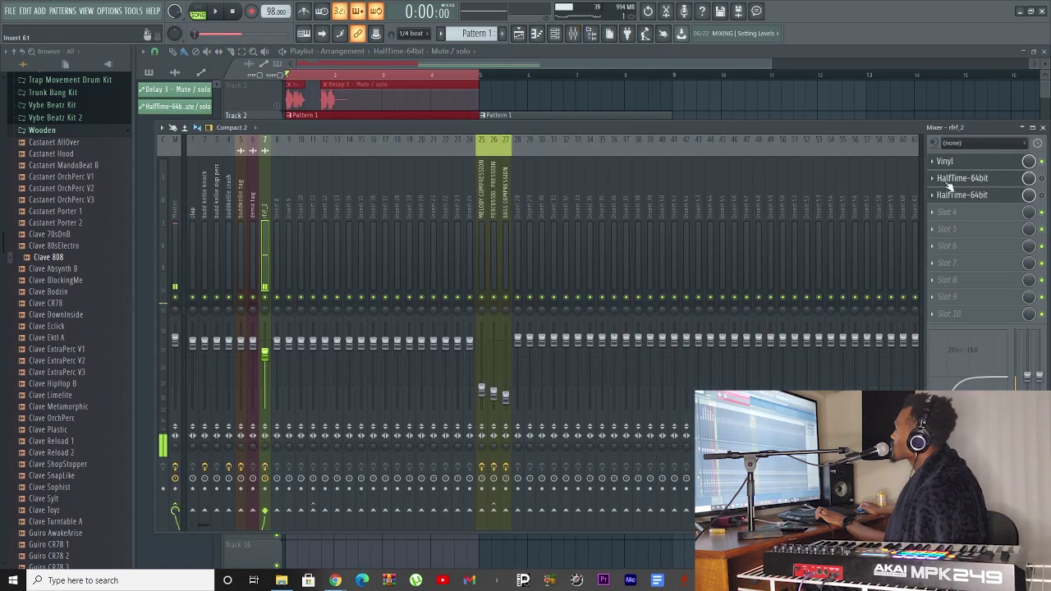
click(1046, 181)
click(471, 83)
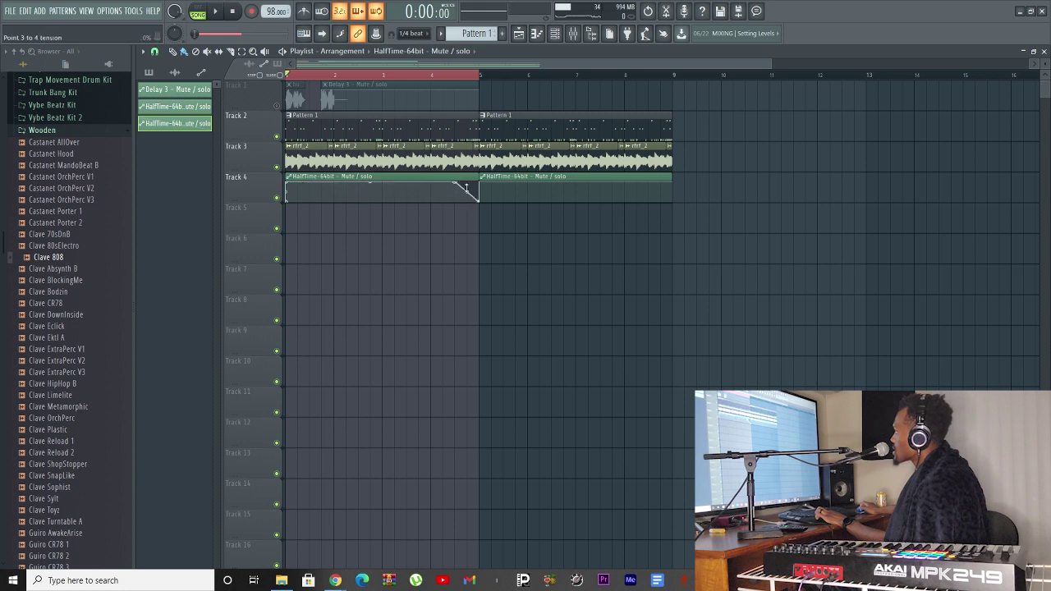
key(space)
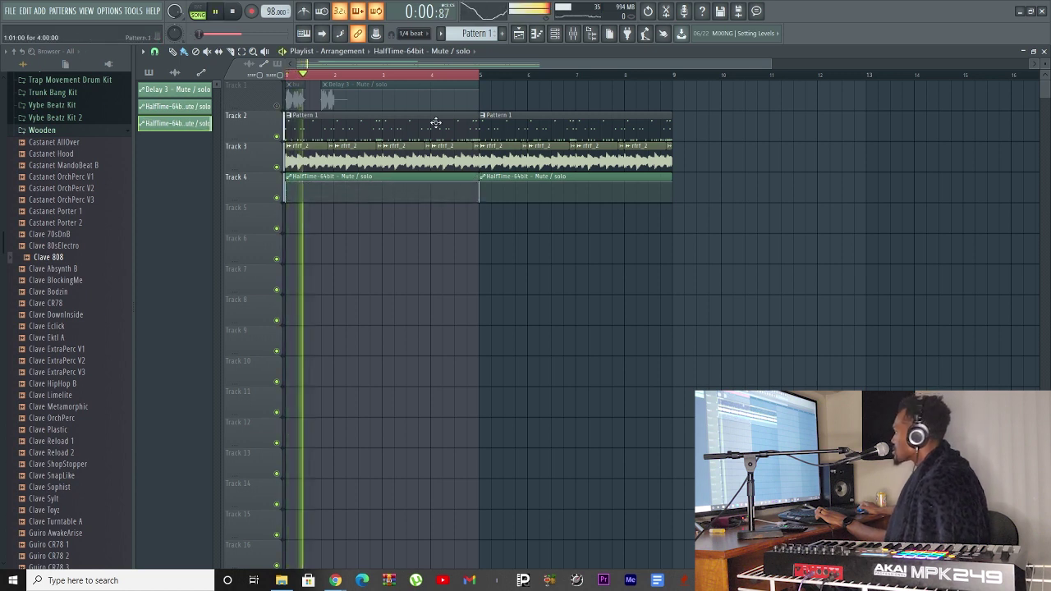
key(space)
scroll(275, 11, up, 2)
key(space)
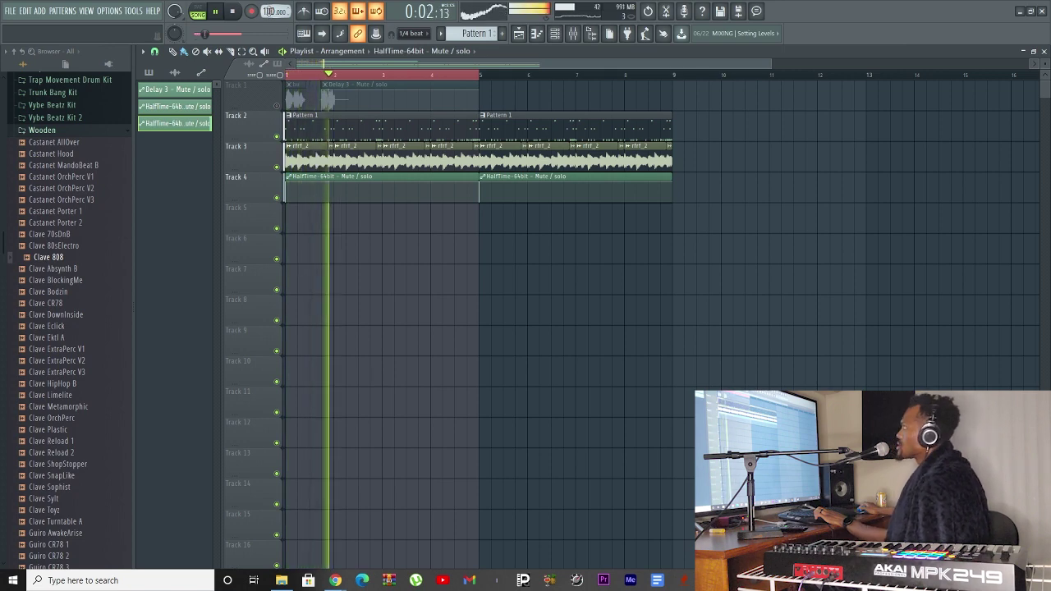
scroll(273, 11, down, 1)
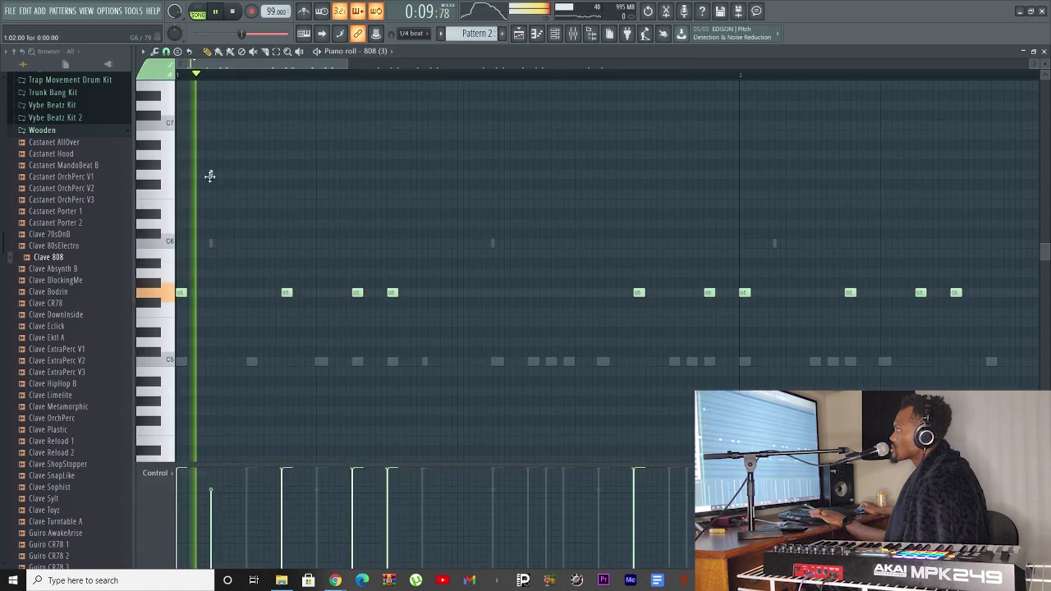
- Add four extra 808 notes on G5 in Pattern 2's piano roll
key(space)
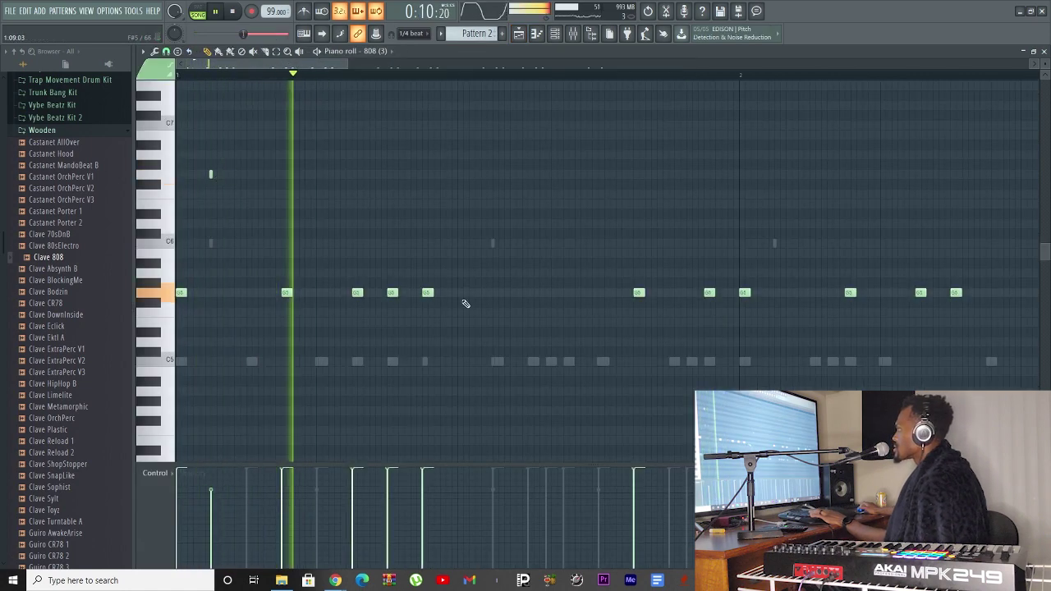
click(498, 293)
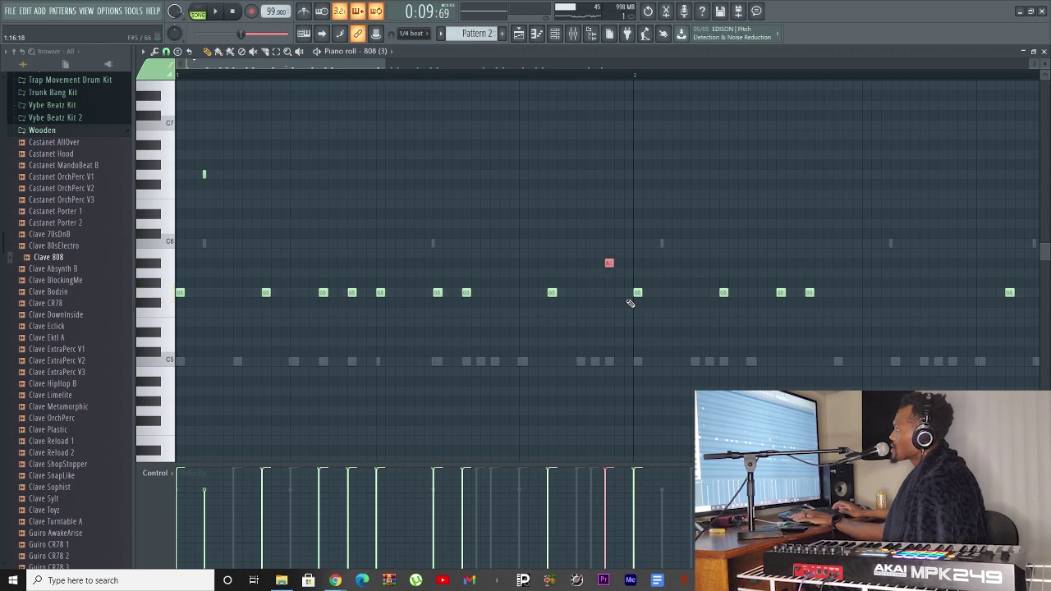
key(space)
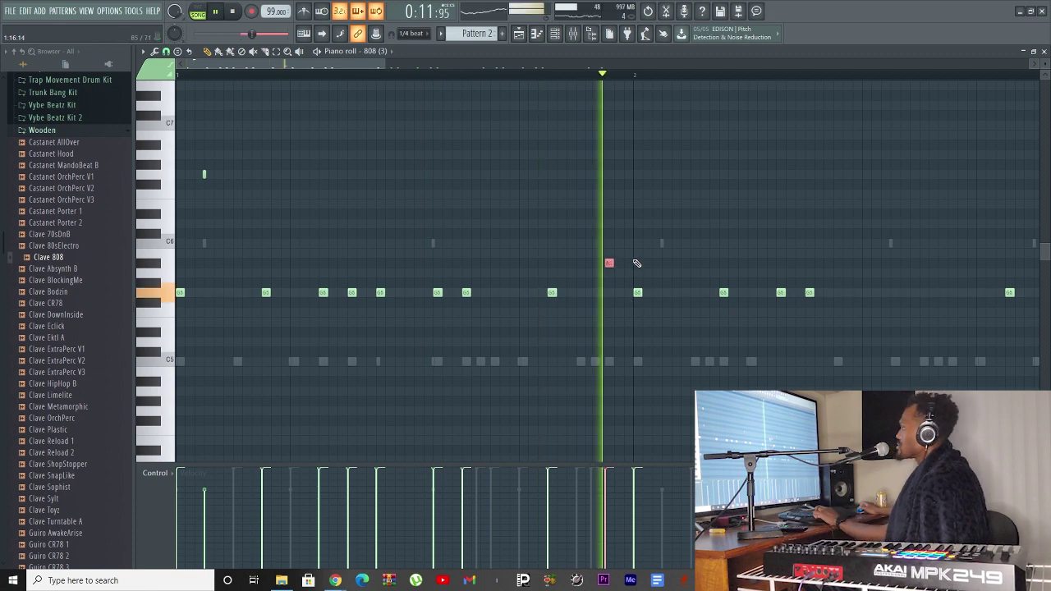
click(666, 293)
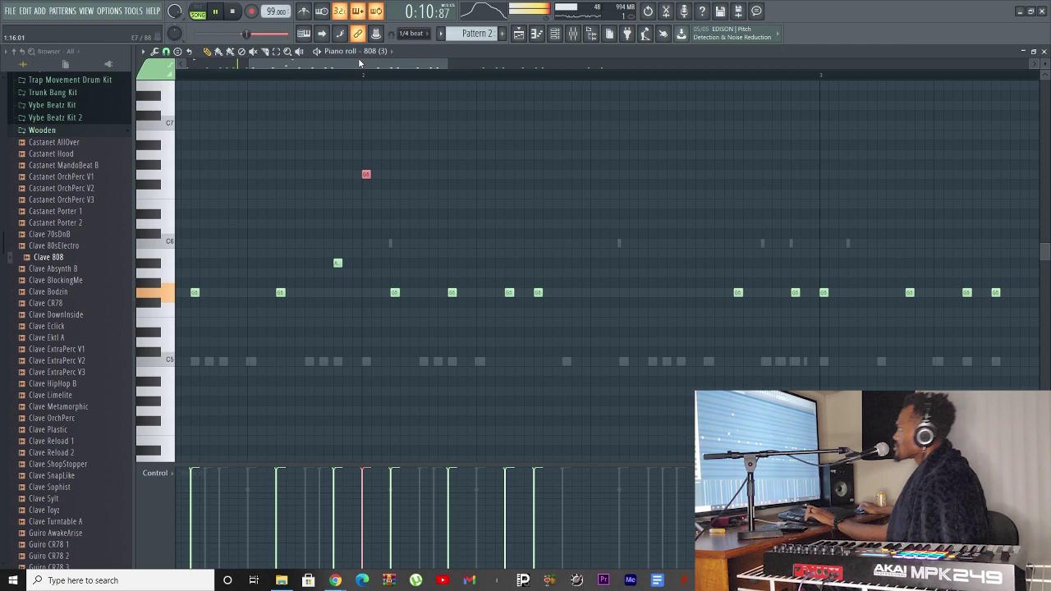
click(459, 294)
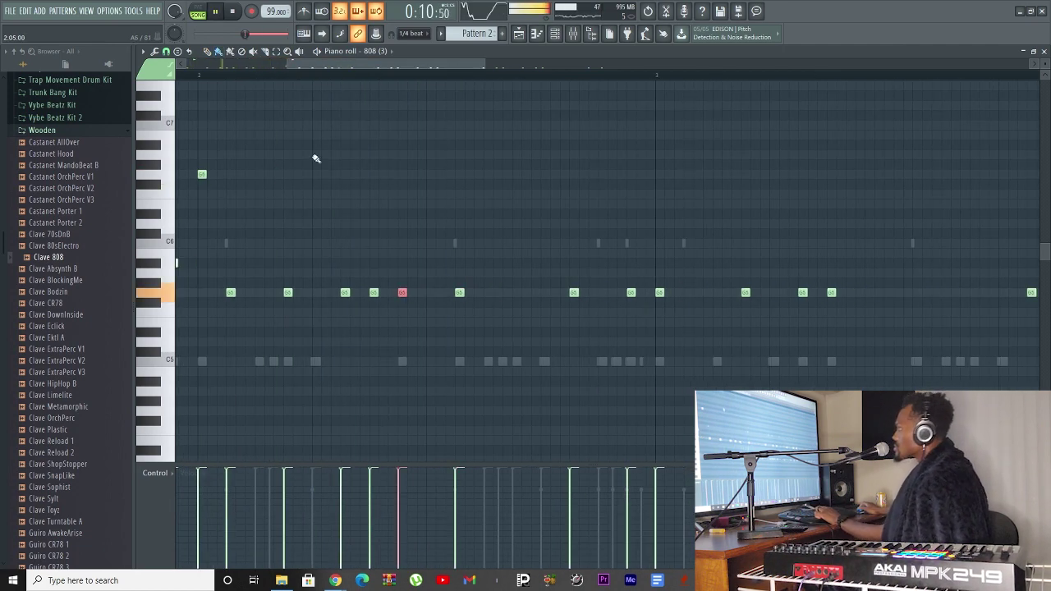
scroll(329, 165, up, 2)
click(538, 293)
scroll(546, 107, down, 1)
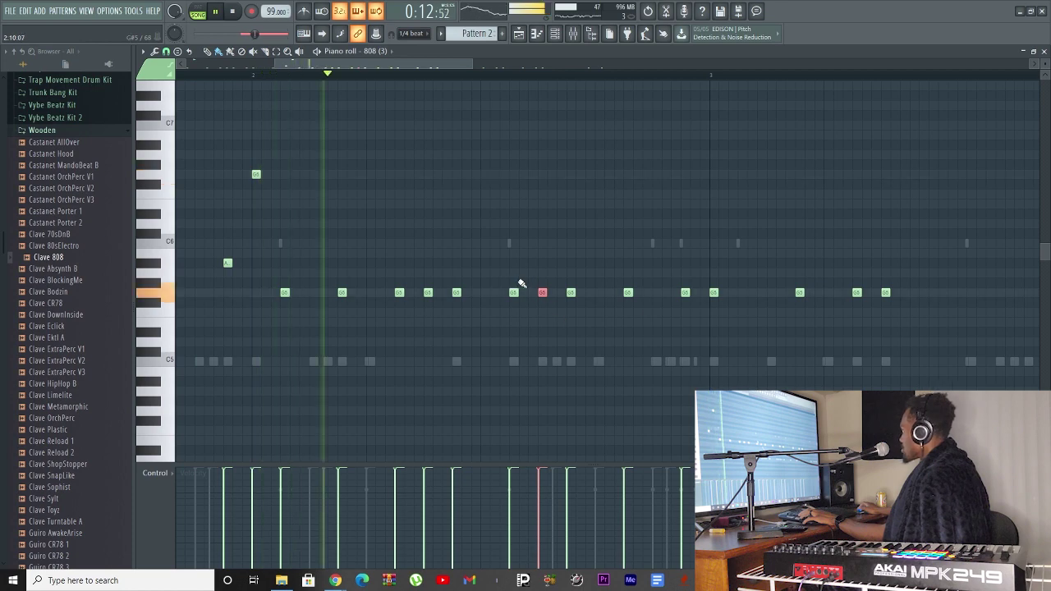
- Raise one 808 note an octave to G6 and a later one a few semitones
key(ctrl+Up)
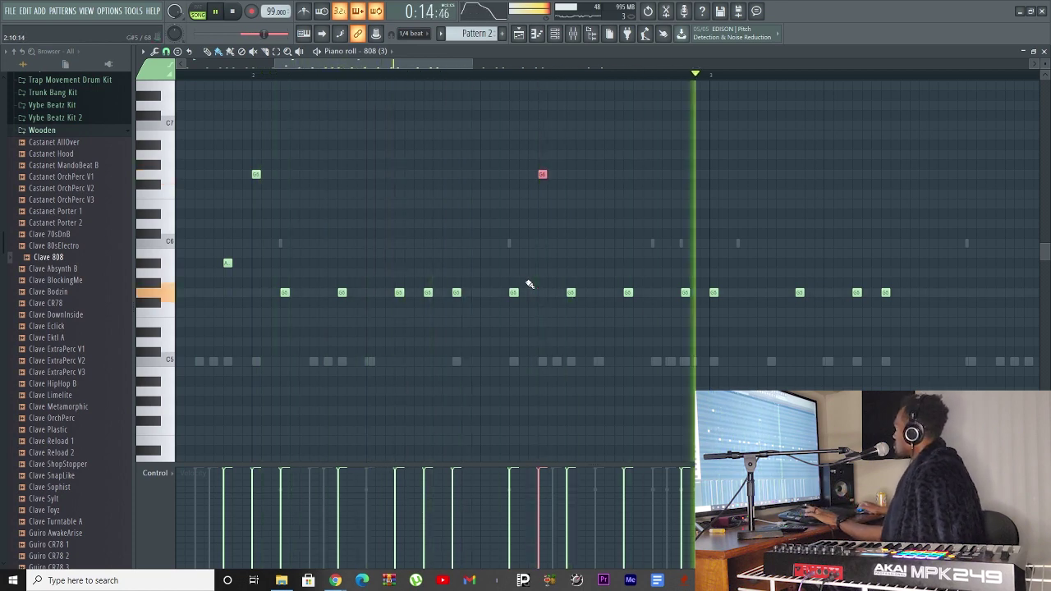
click(685, 293)
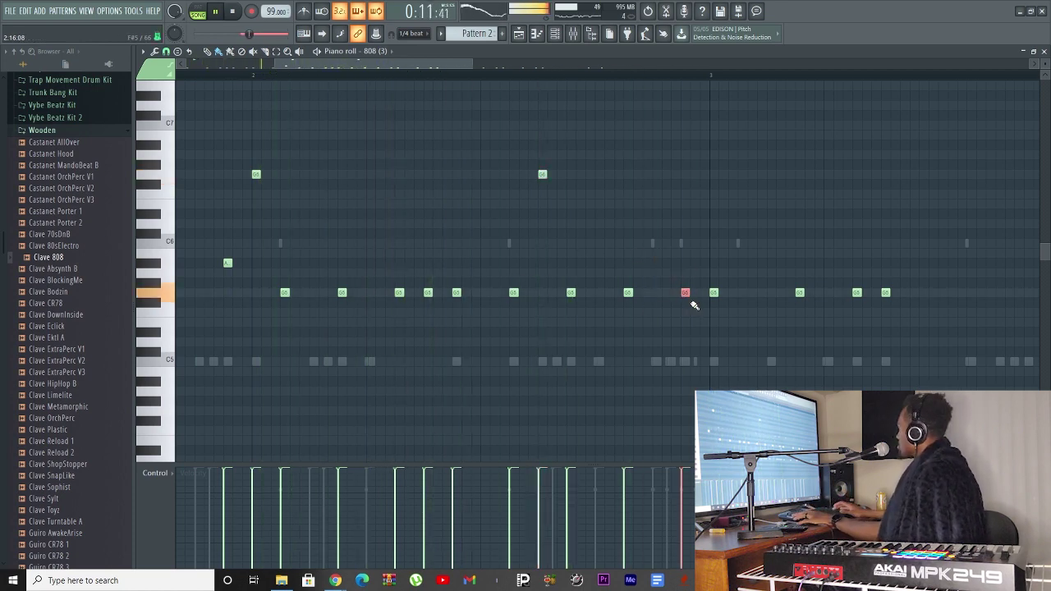
key(Up)
key(Up)
key(Up)
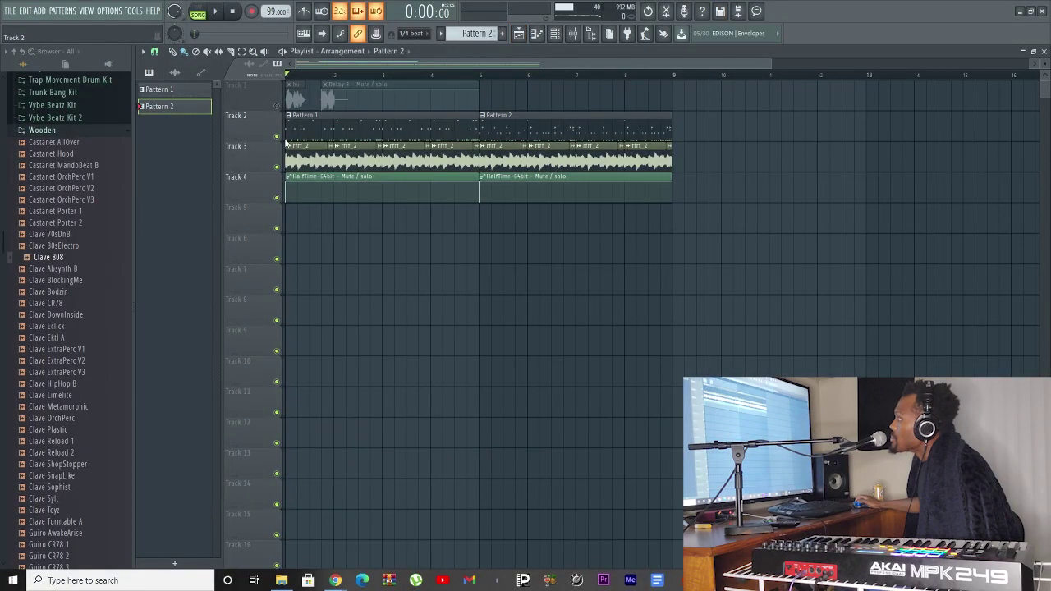
- Play back the arrangement with Pattern 2 and reopen the channel rack
key(F6)
key(space)
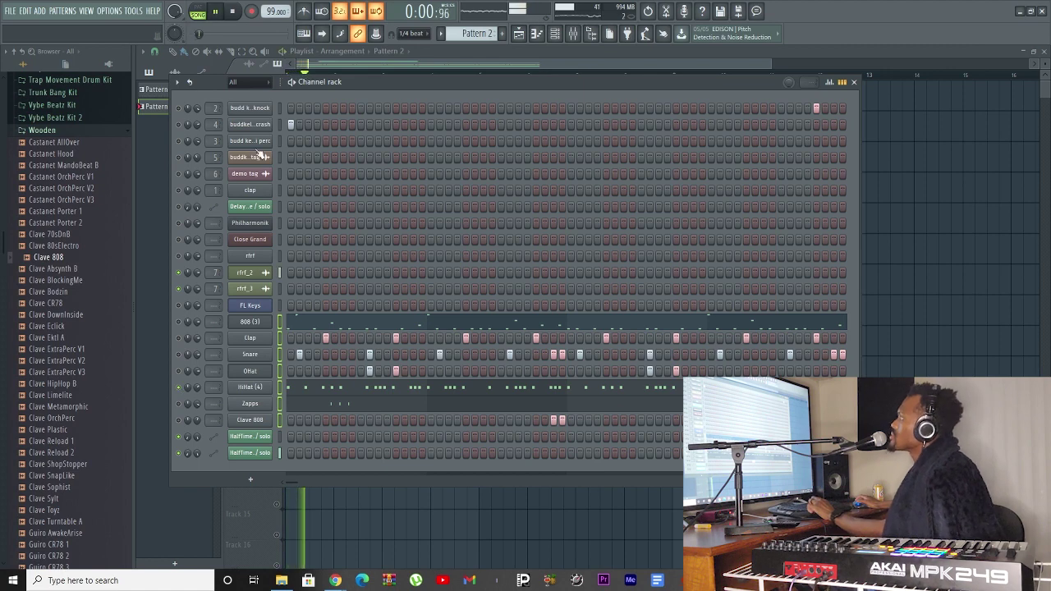
key(F6)
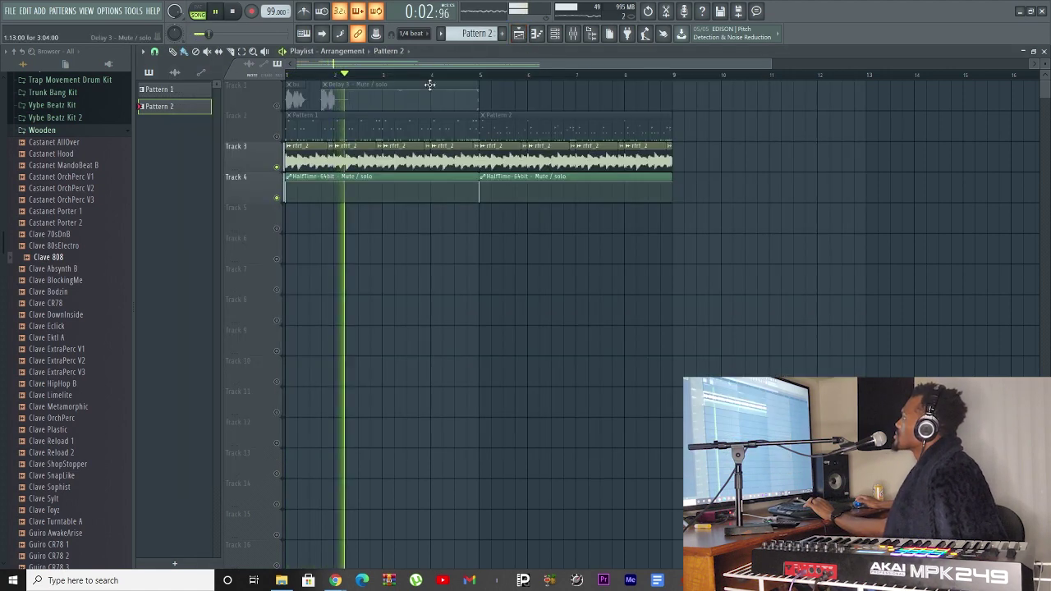
key(space)
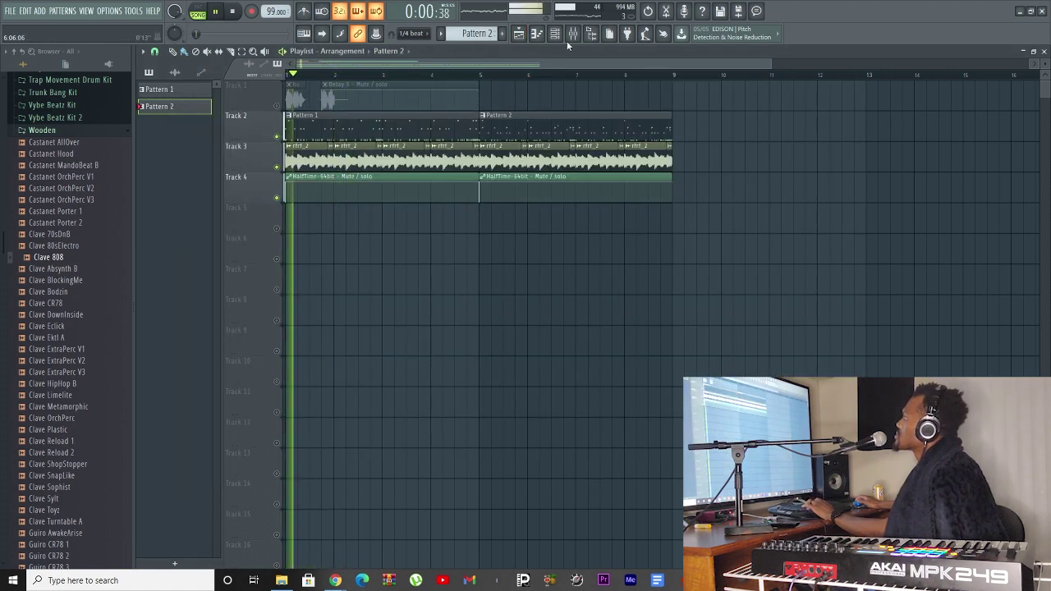
key(F6)
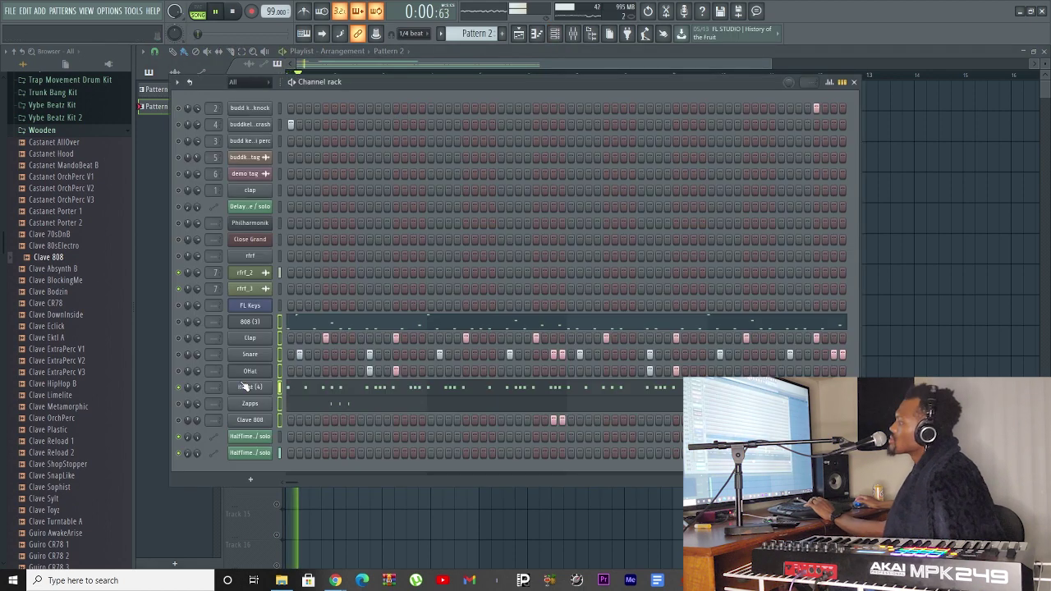